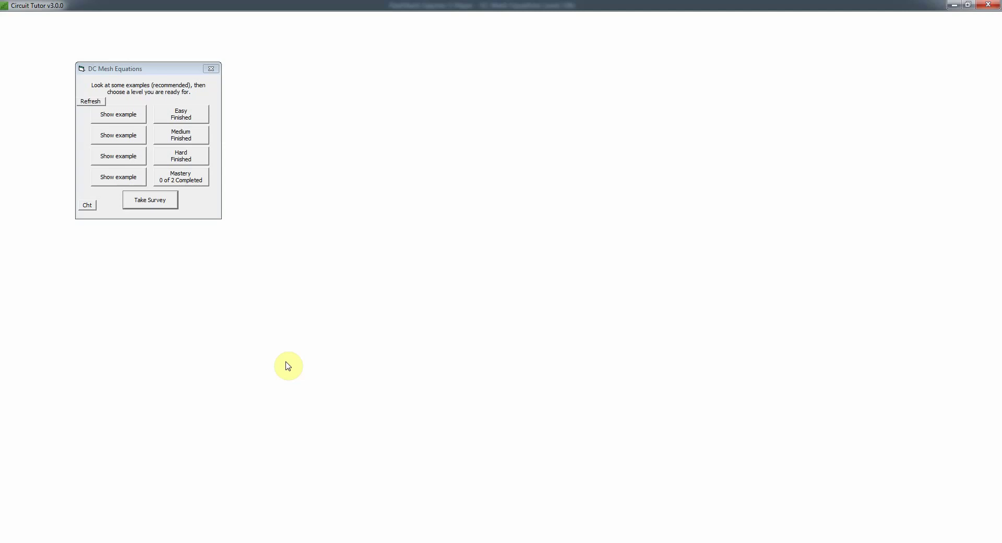
- Request the worked example for the Mastery level of DC mesh equations
left_click(124, 178)
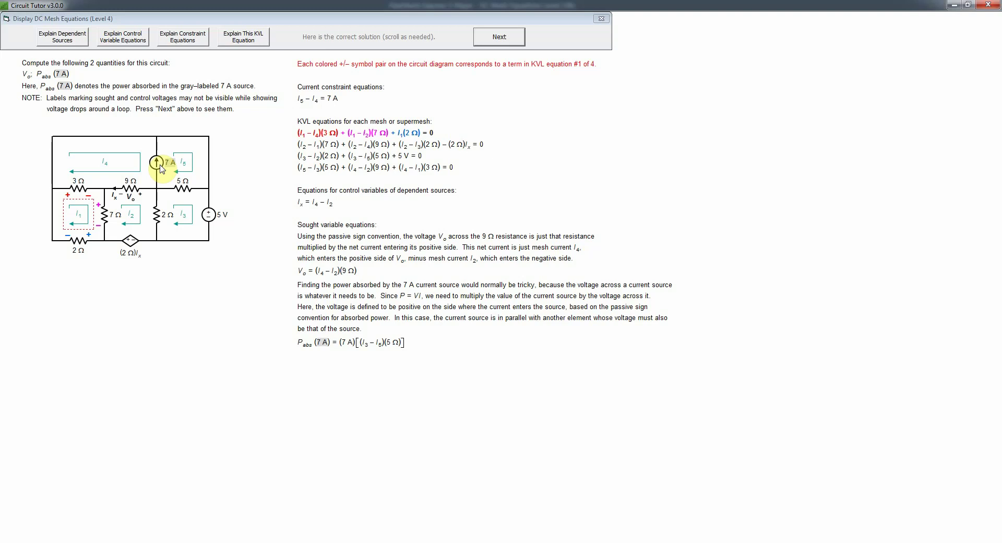
- Bring up the solved Level 4 example with KVL equation #1 of 4 marked
left_click(674, 541)
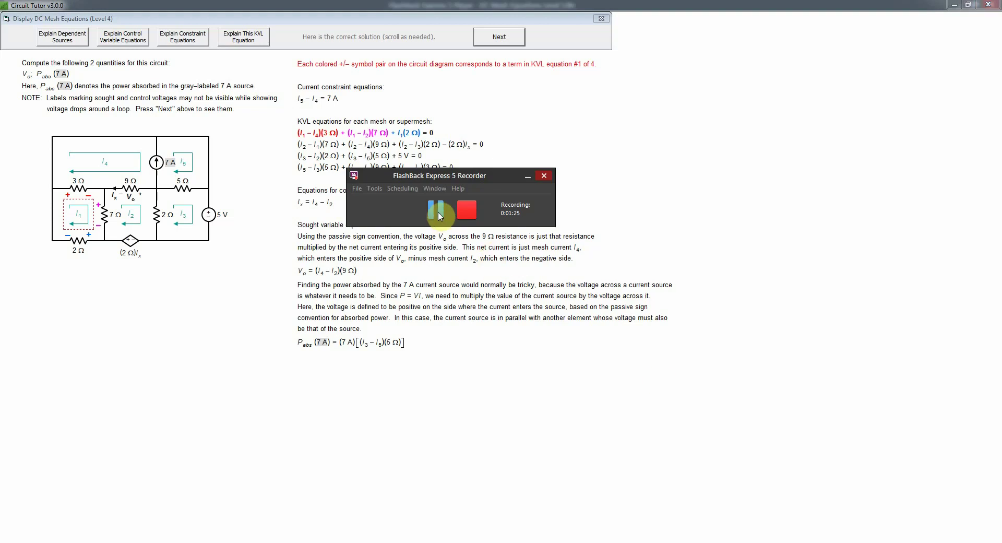
left_click(528, 176)
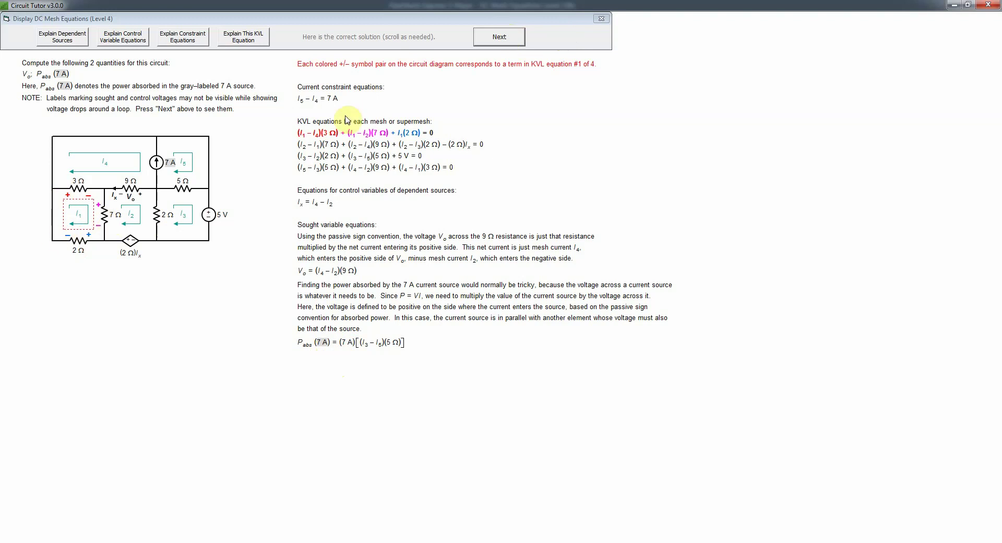
- Step the worked example through KVL equations #2, #3 and #4
left_click(506, 36)
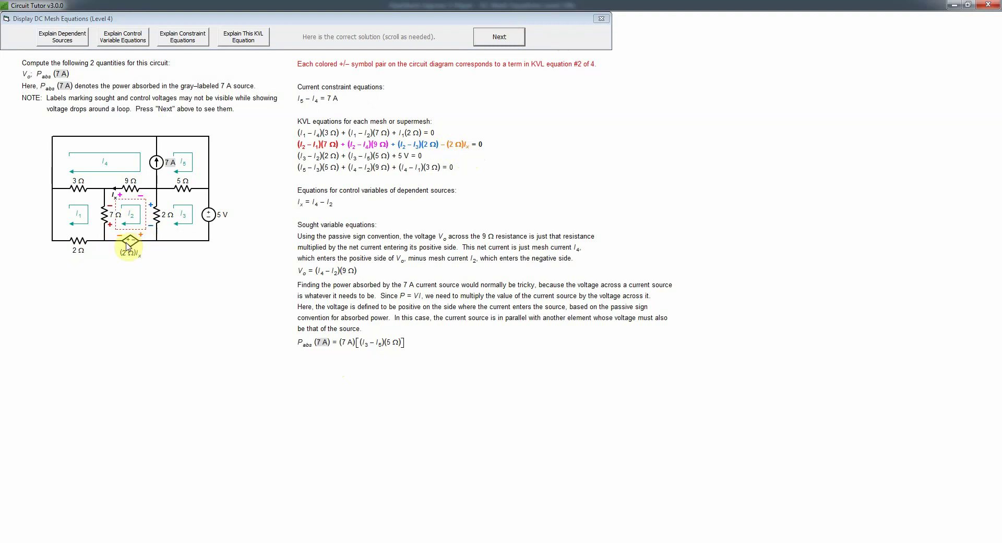
left_click(499, 38)
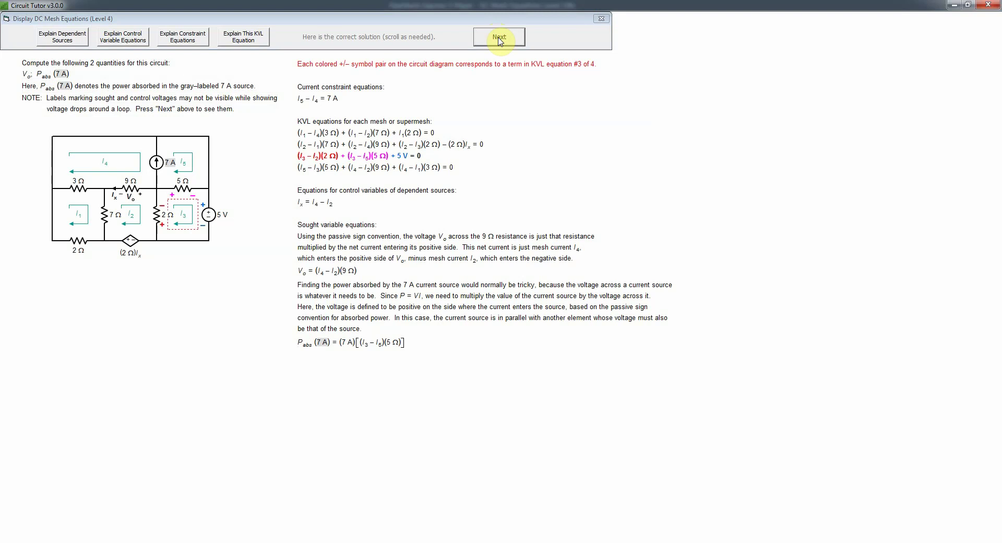
left_click(499, 41)
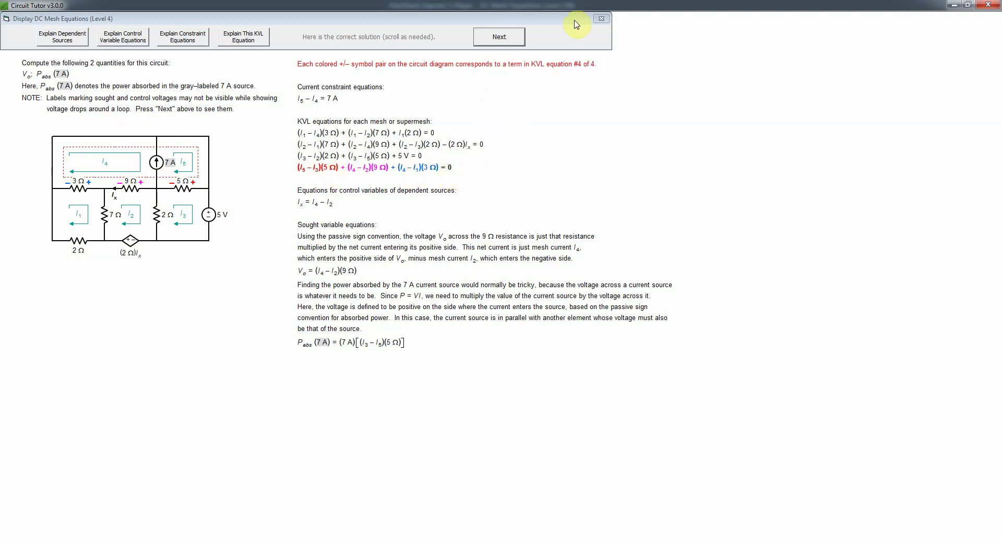
- Close the worked example and start a new Mastery-level mesh problem
left_click(520, 38)
left_click(521, 38)
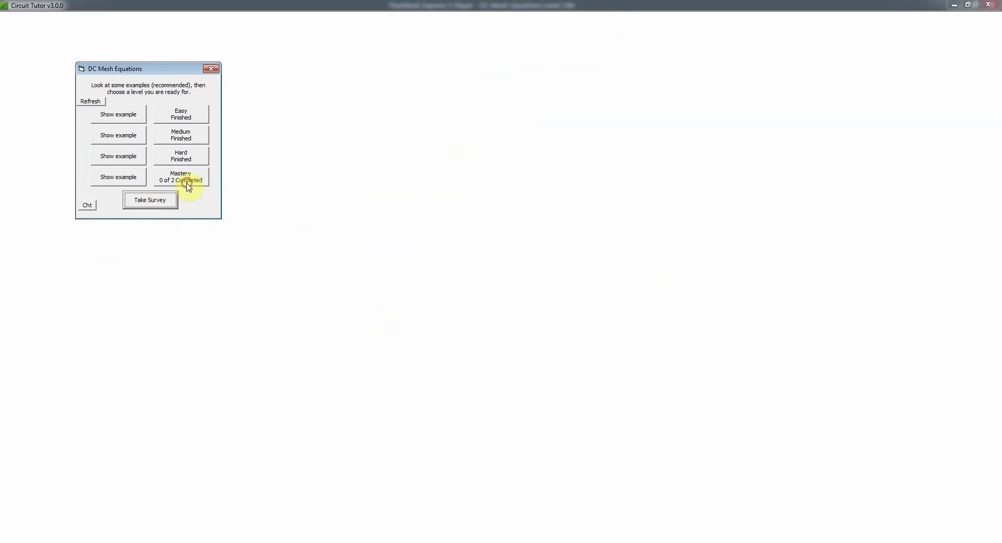
left_click(187, 183)
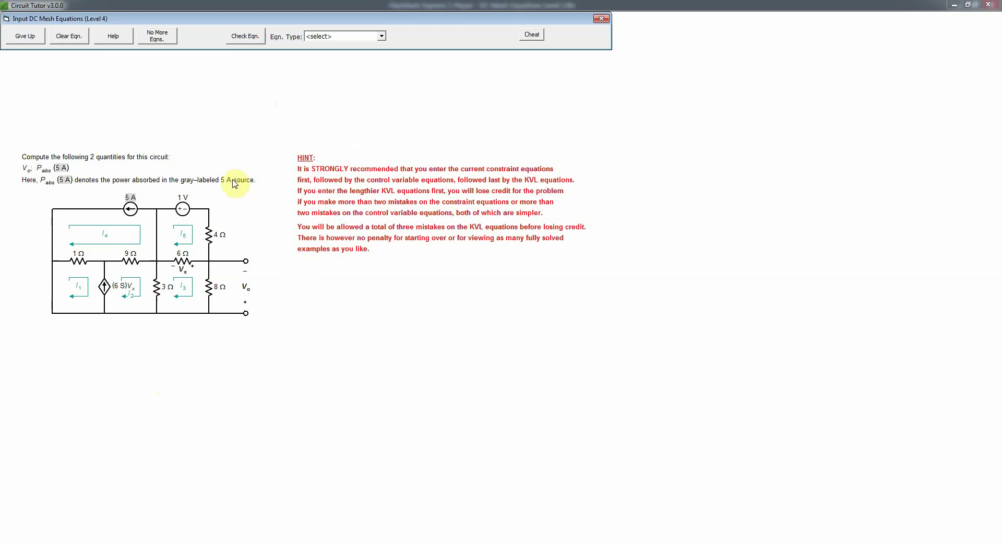
- Enter the current constraint I4 = −5 A, filling in the missing index 4, and check it
left_click(382, 36)
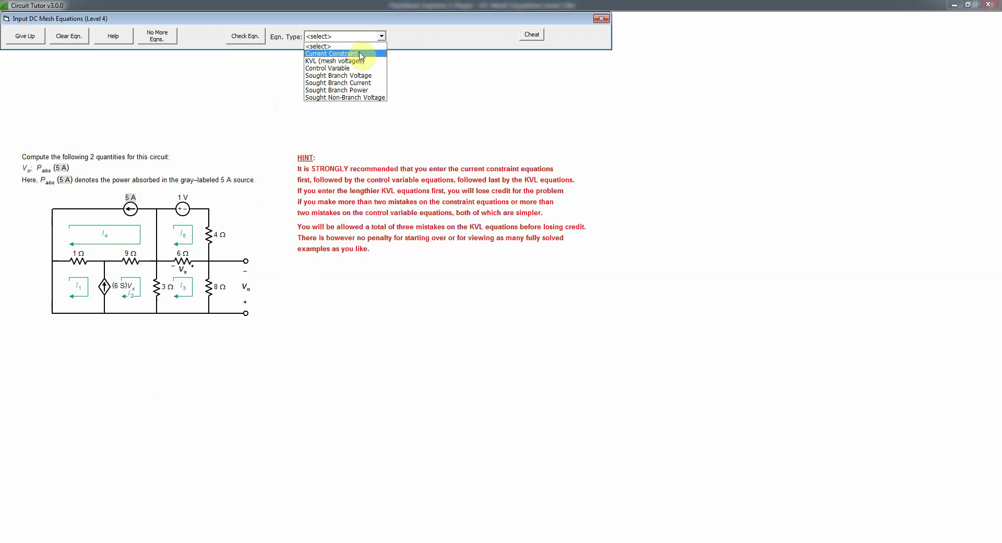
left_click(360, 54)
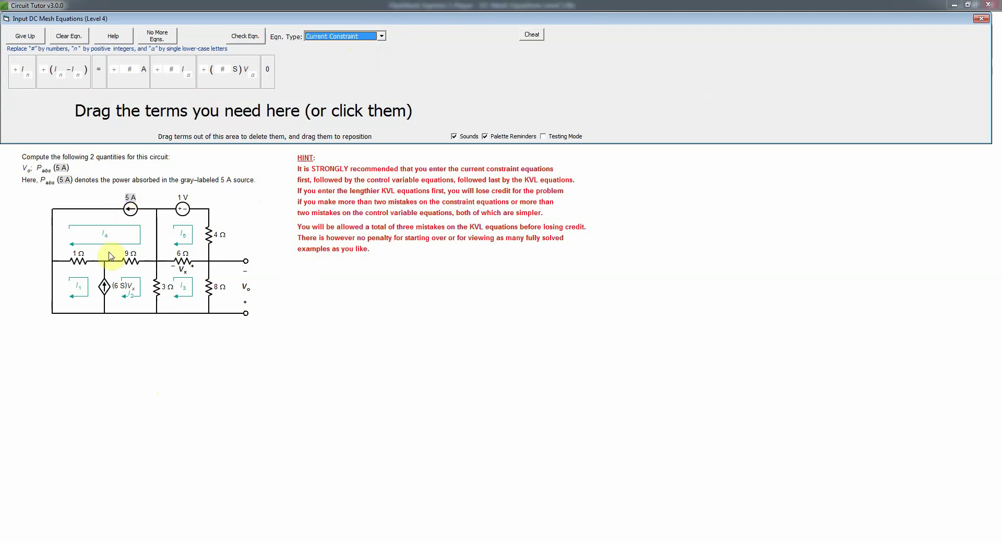
left_click(20, 83)
left_click(96, 83)
left_click(118, 84)
left_click(74, 107)
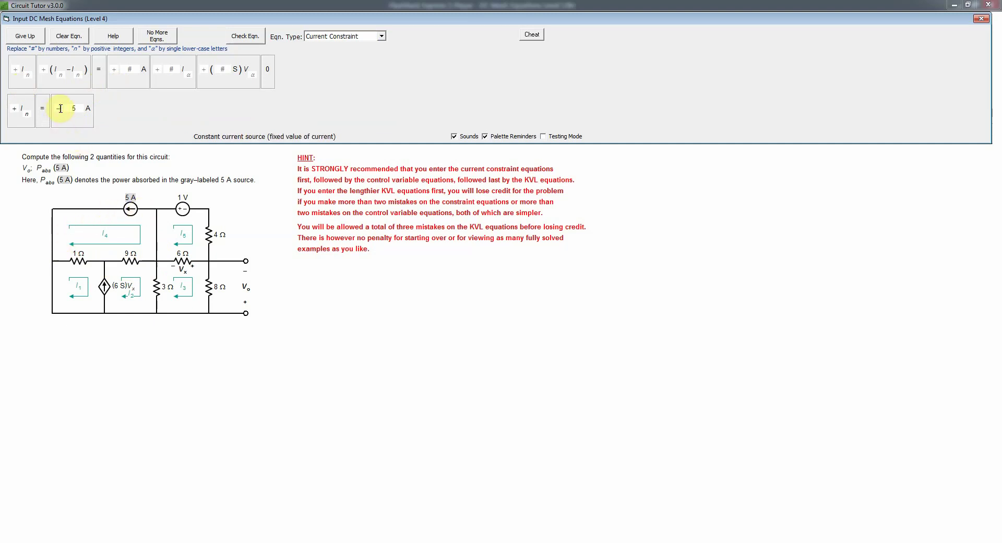
left_click(243, 39)
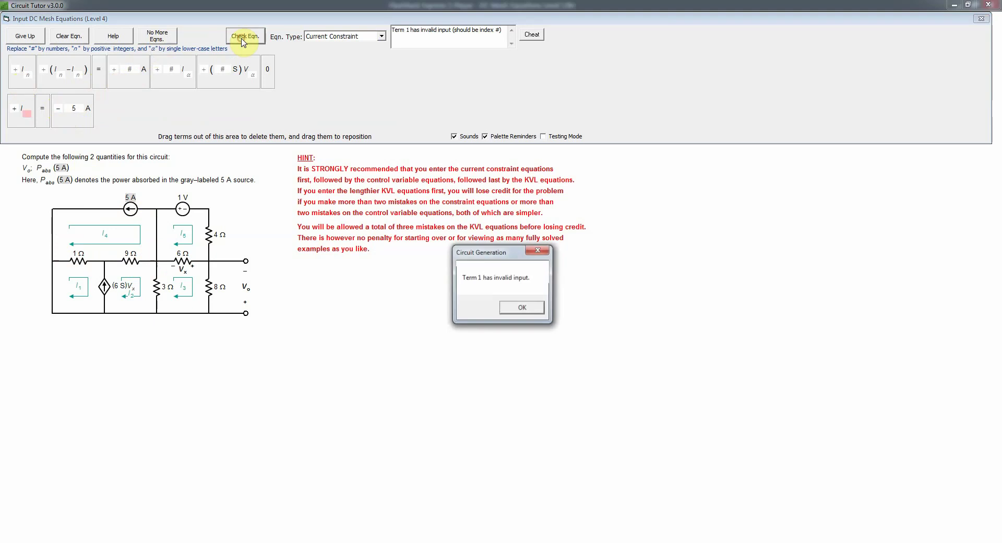
left_click(521, 307)
left_click(29, 113)
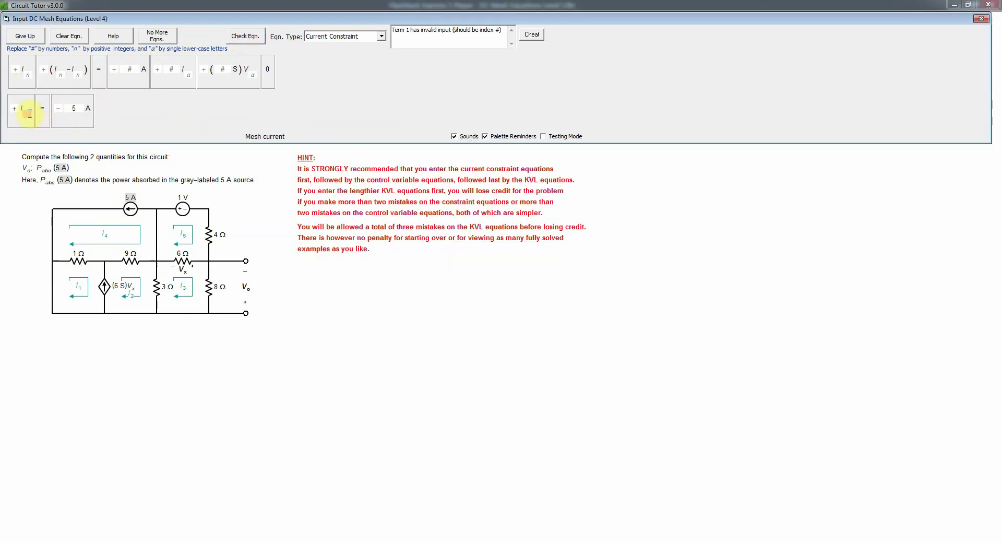
type("4")
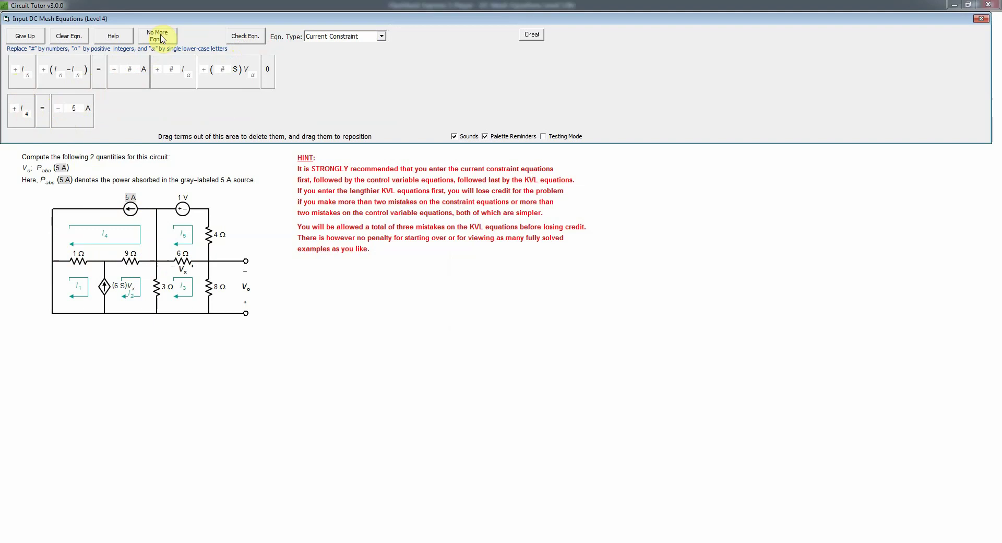
left_click(253, 36)
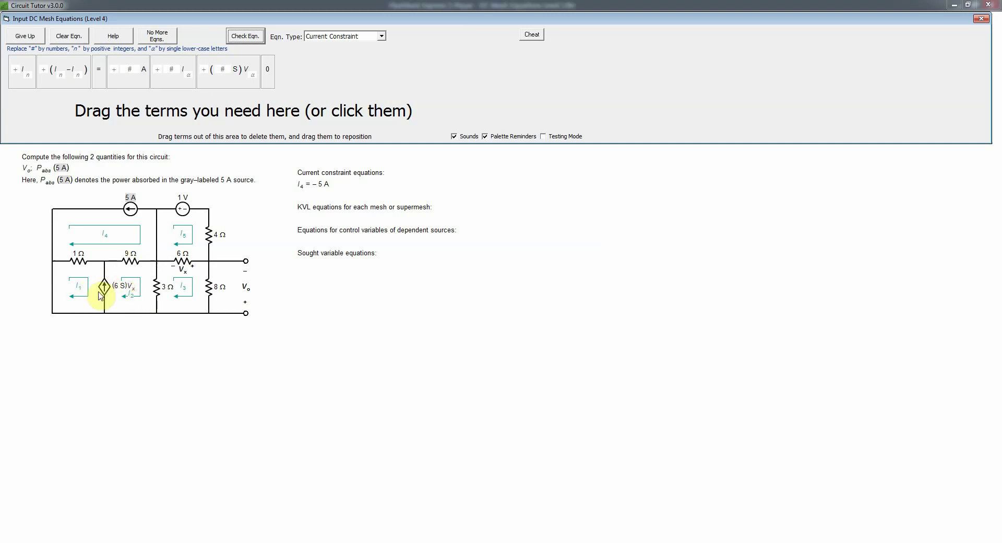
- Enter and check the second current constraint I2 − I1 = (6 S)Vx
left_click(74, 85)
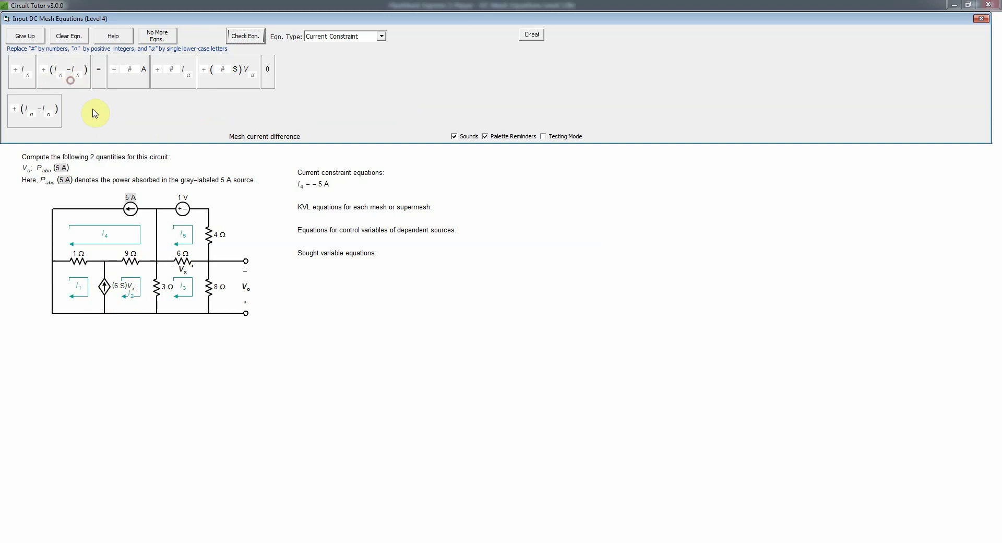
left_click(100, 85)
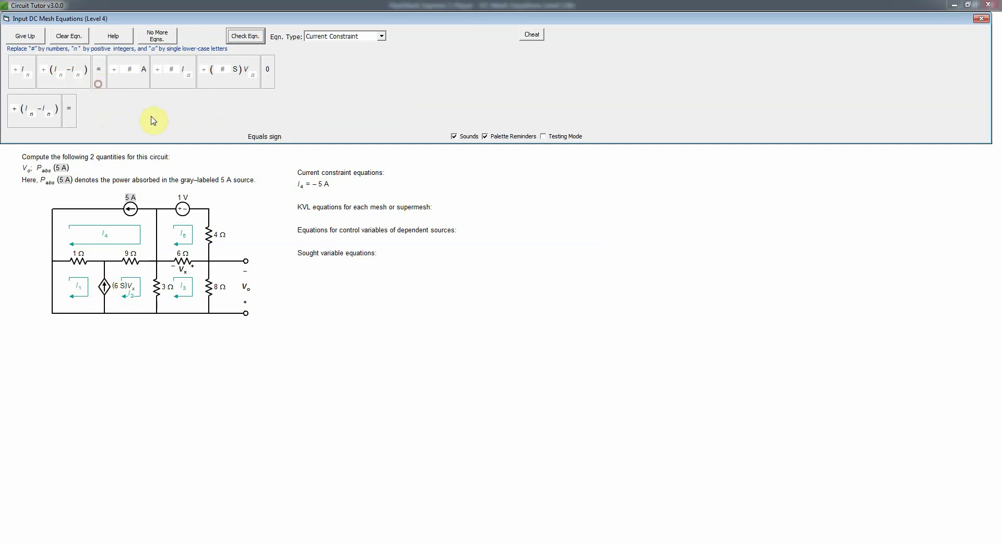
left_click(226, 78)
left_click(104, 109)
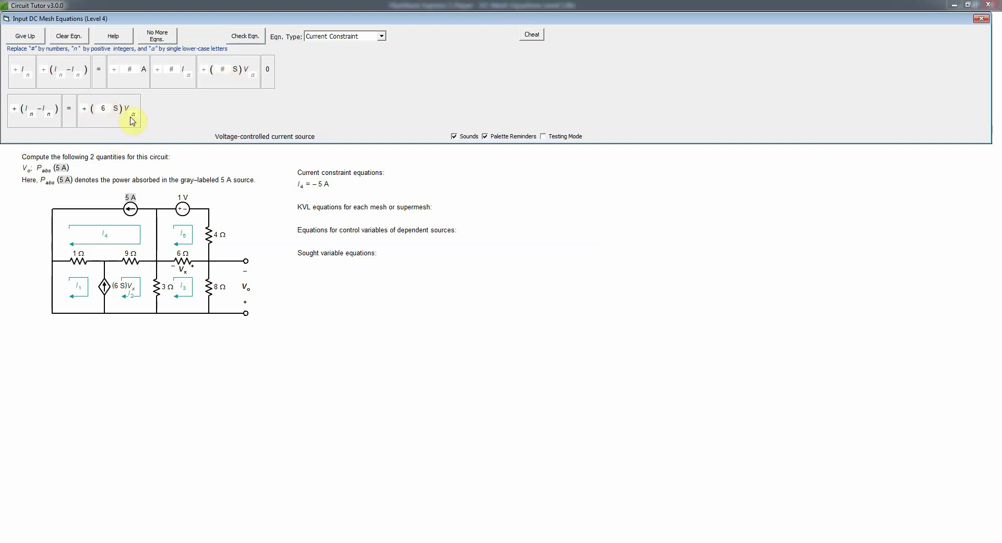
type("x")
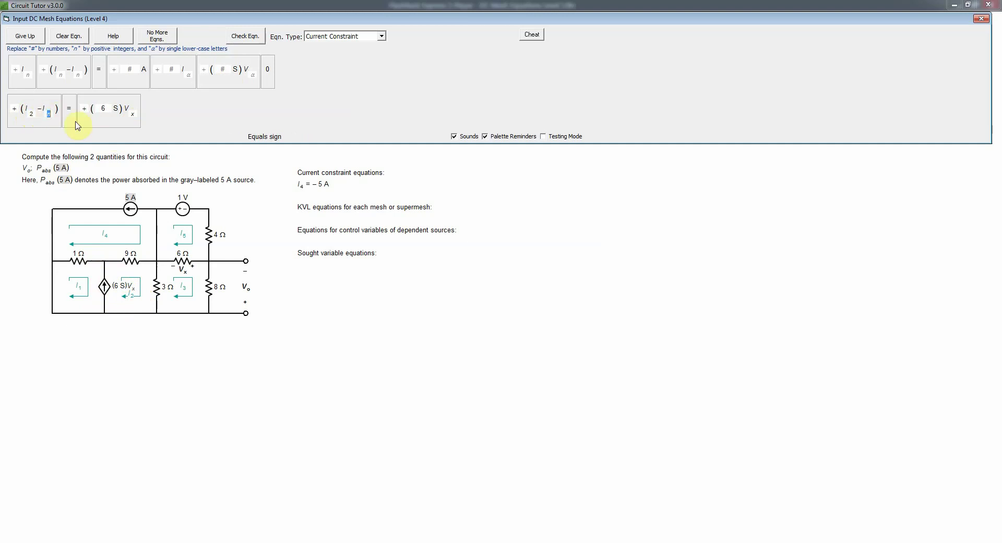
left_click(251, 39)
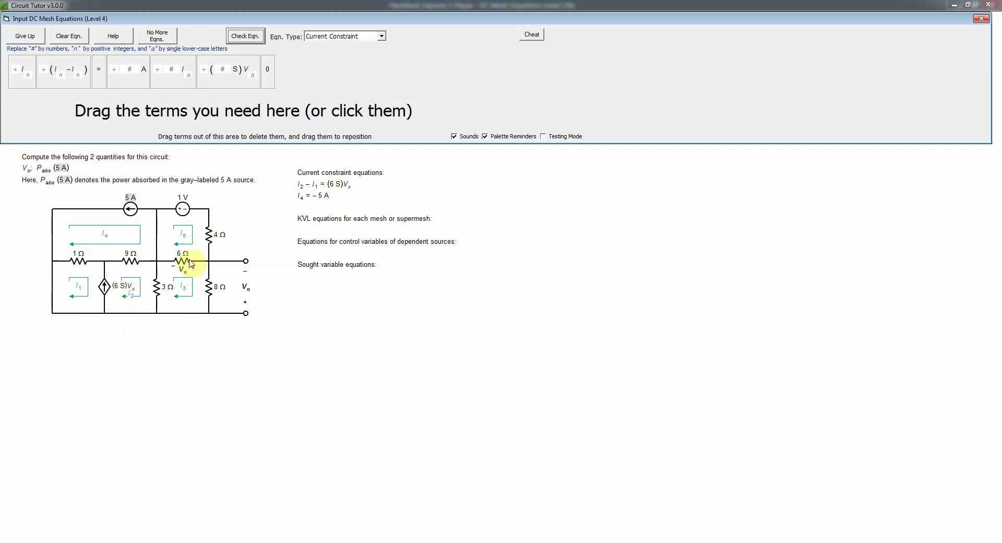
left_click(383, 37)
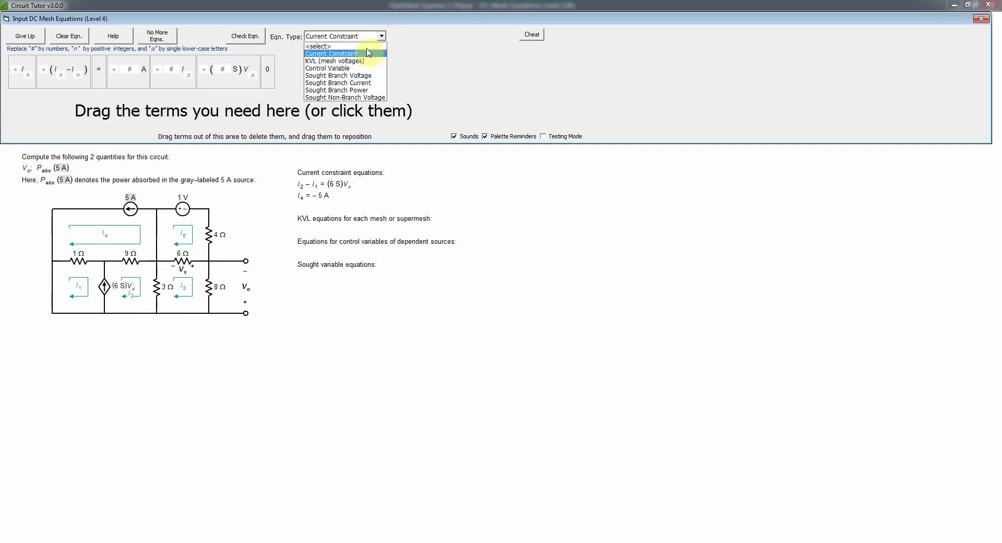
- Enter the control equation Vx = (I5 − I3)(6 Ω), correcting the V subscript to x
left_click(347, 67)
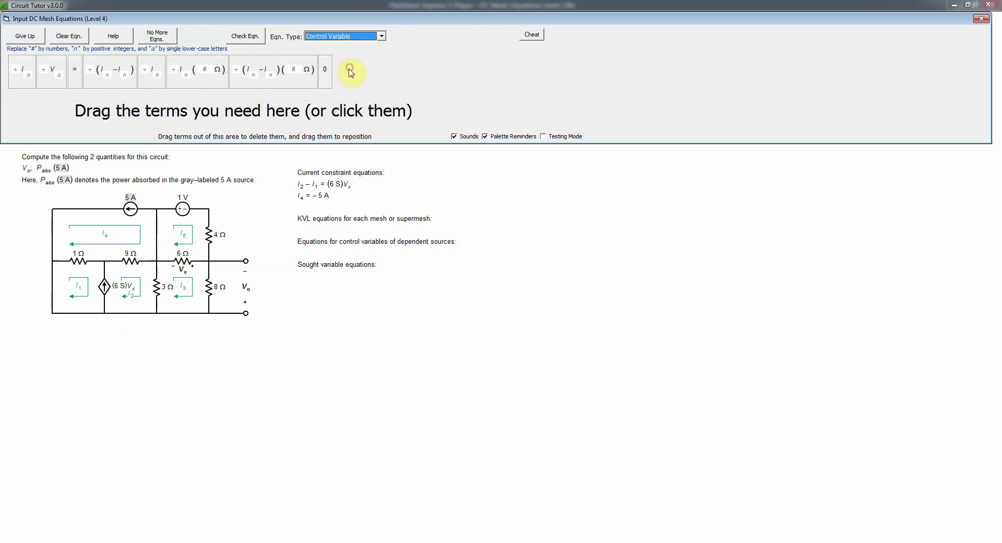
left_click(45, 82)
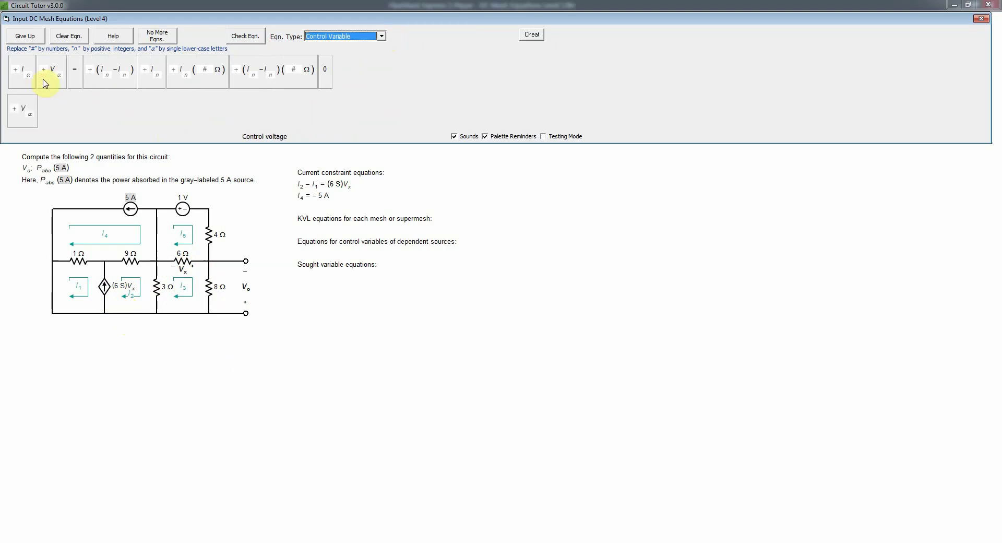
left_click(76, 82)
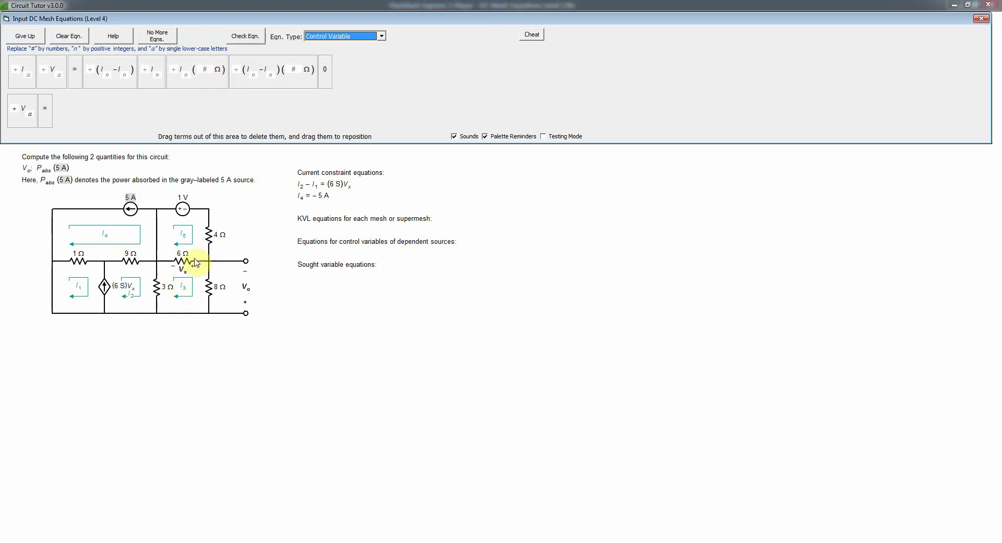
left_click(270, 85)
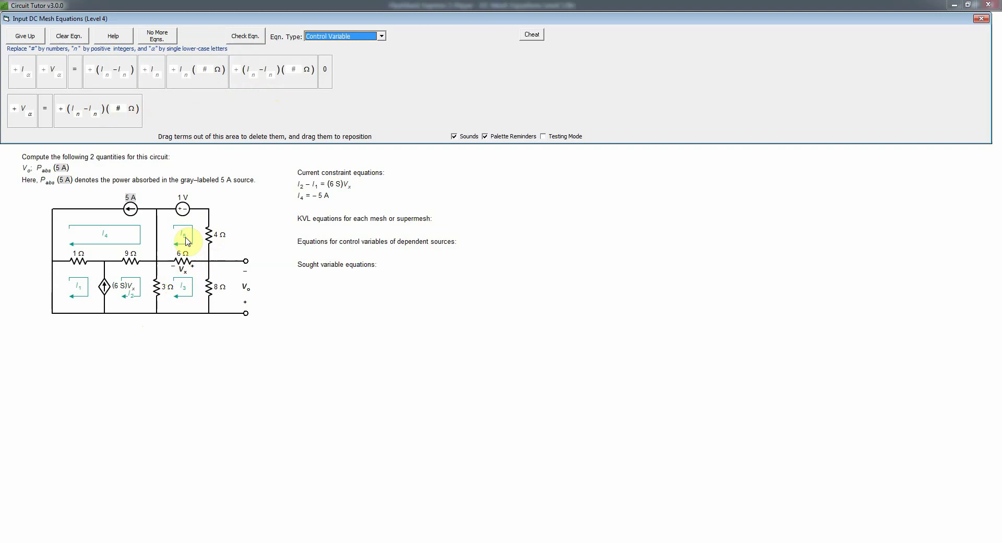
left_click(75, 113)
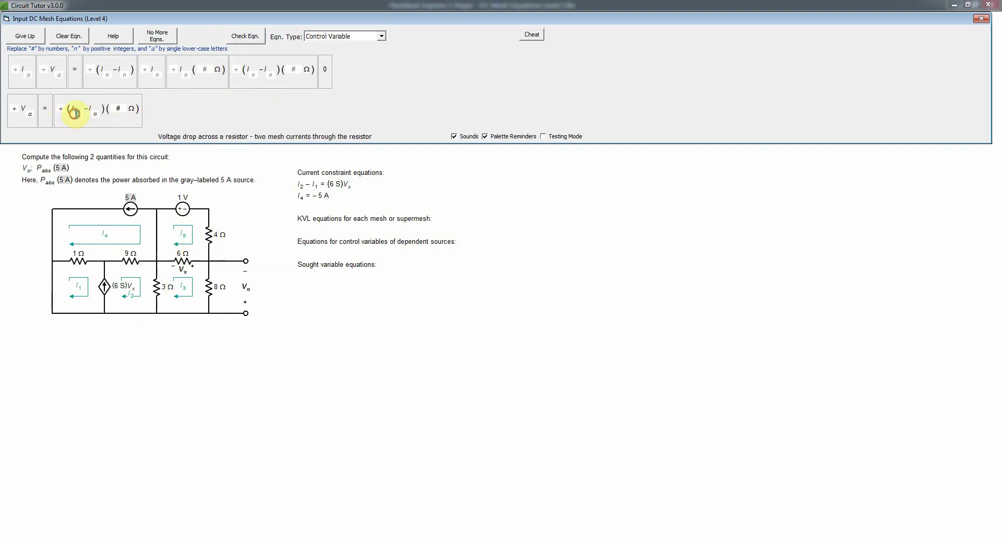
left_click(96, 113)
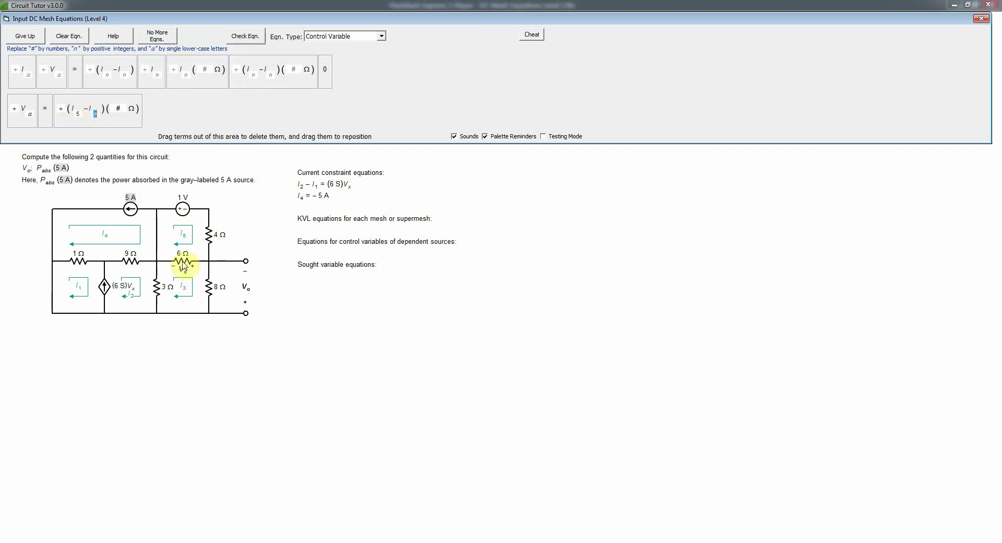
type("3)(")
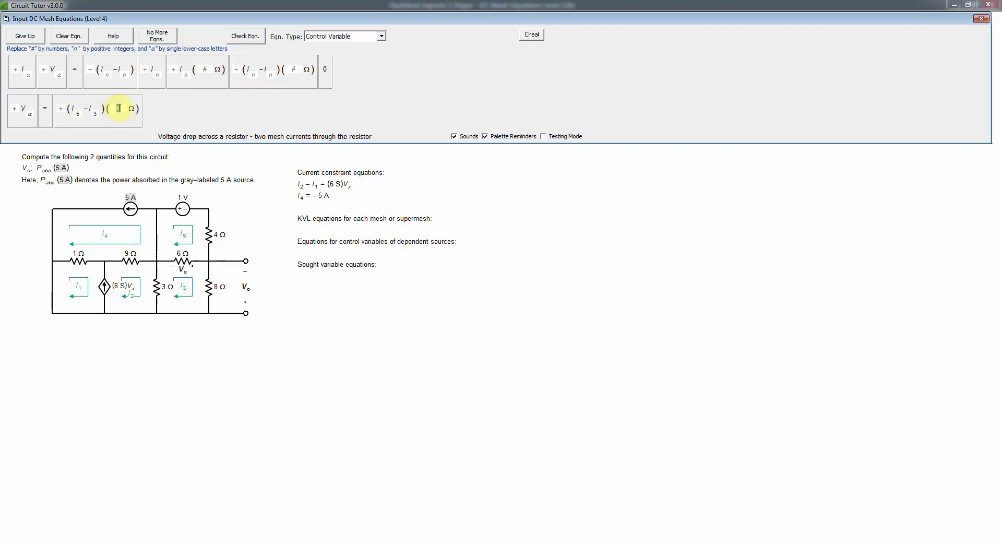
type("6")
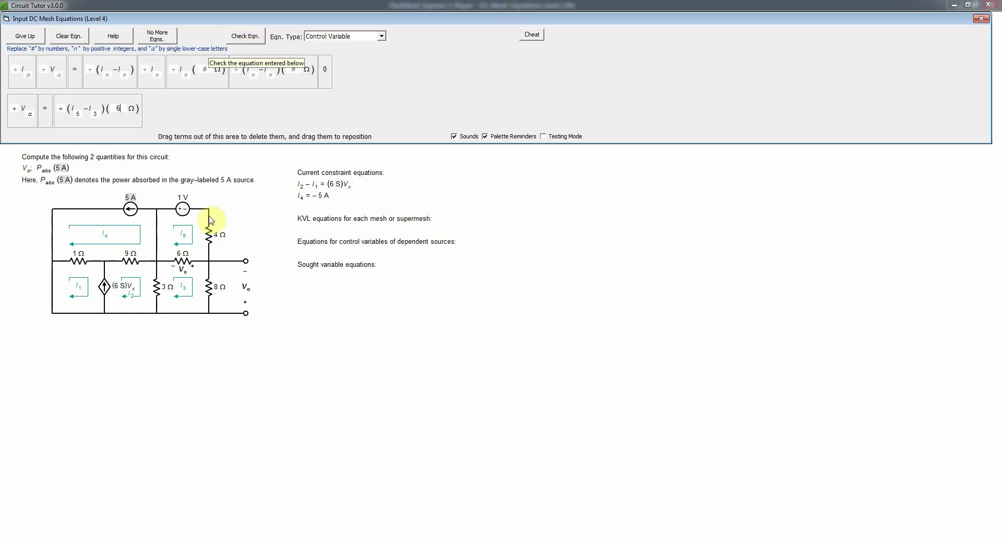
left_click(251, 37)
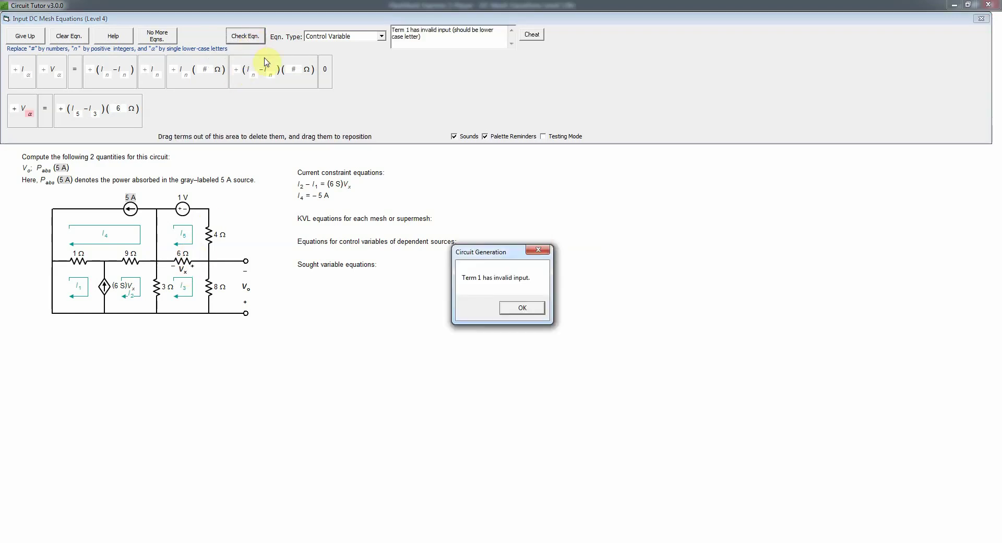
left_click(513, 311)
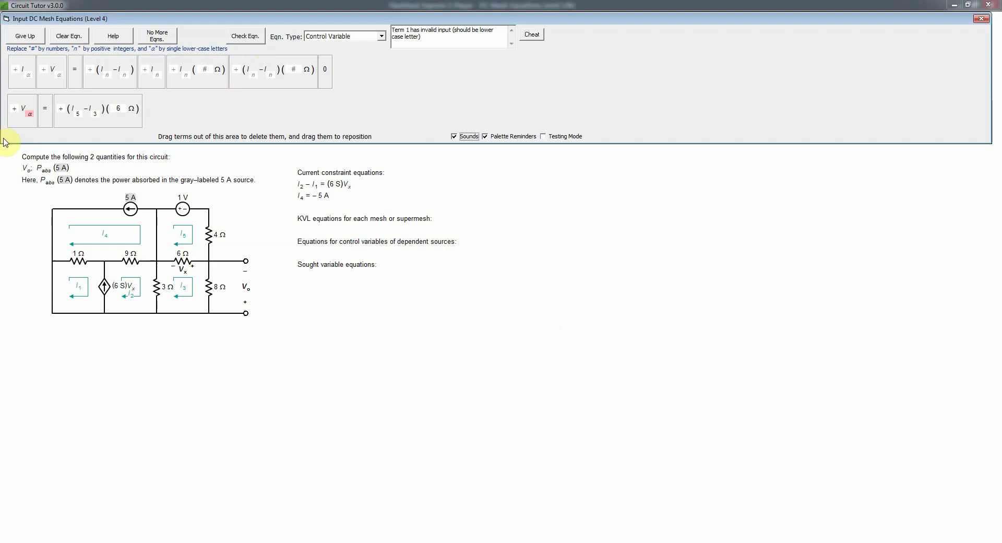
left_click(29, 114)
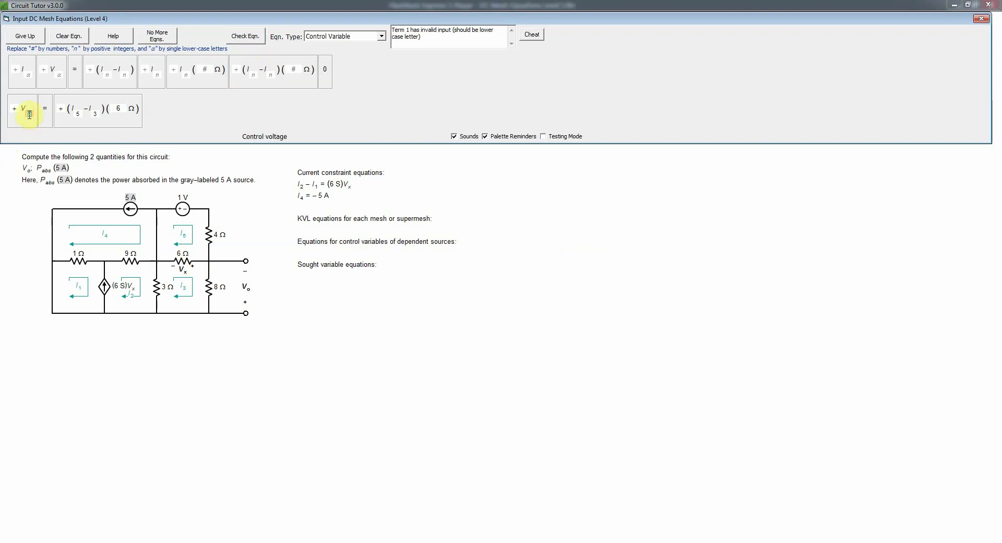
type("x")
left_click(243, 40)
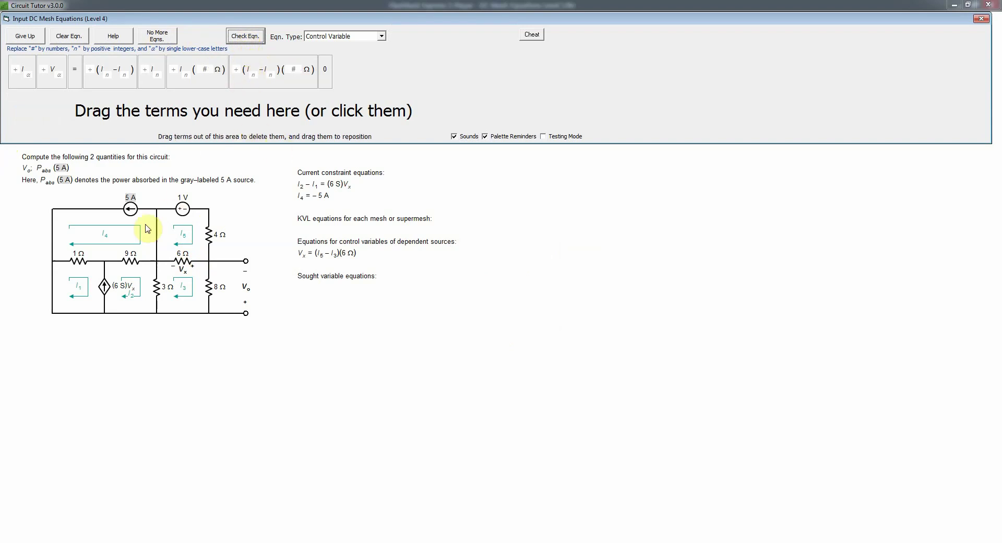
- Enter and check the sought branch voltage equation Vo = −I3(8 Ω)
left_click(381, 36)
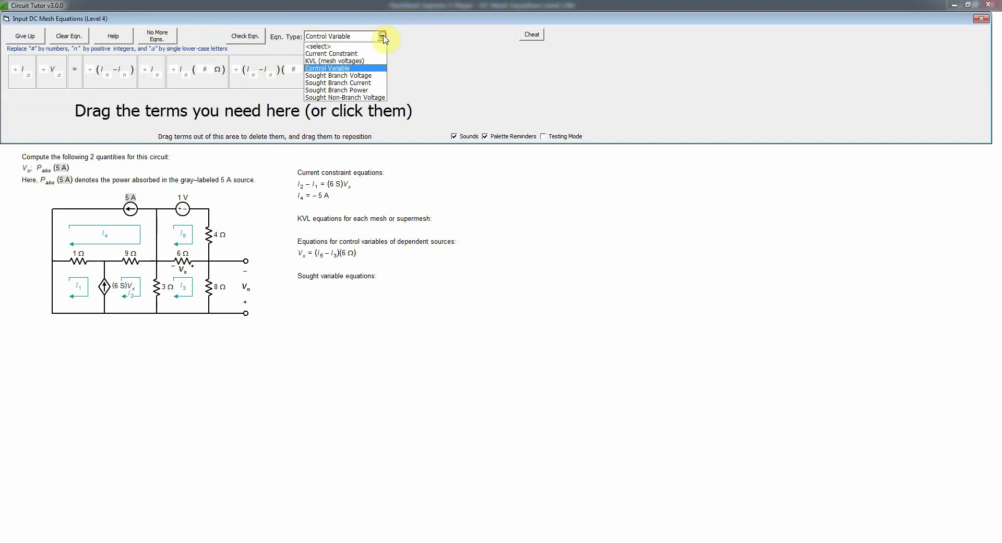
left_click(354, 77)
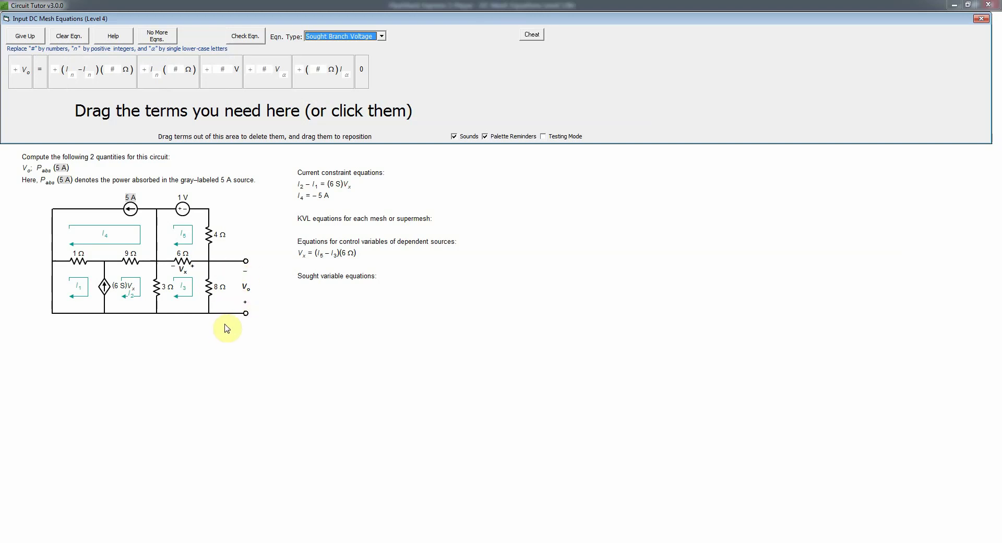
left_click(26, 81)
left_click(40, 82)
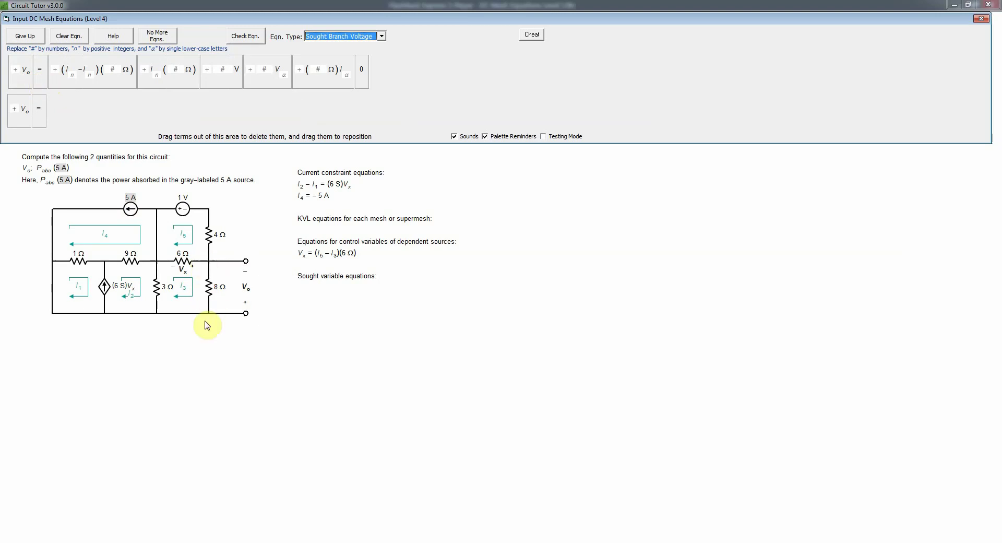
left_click(187, 85)
left_click(67, 114)
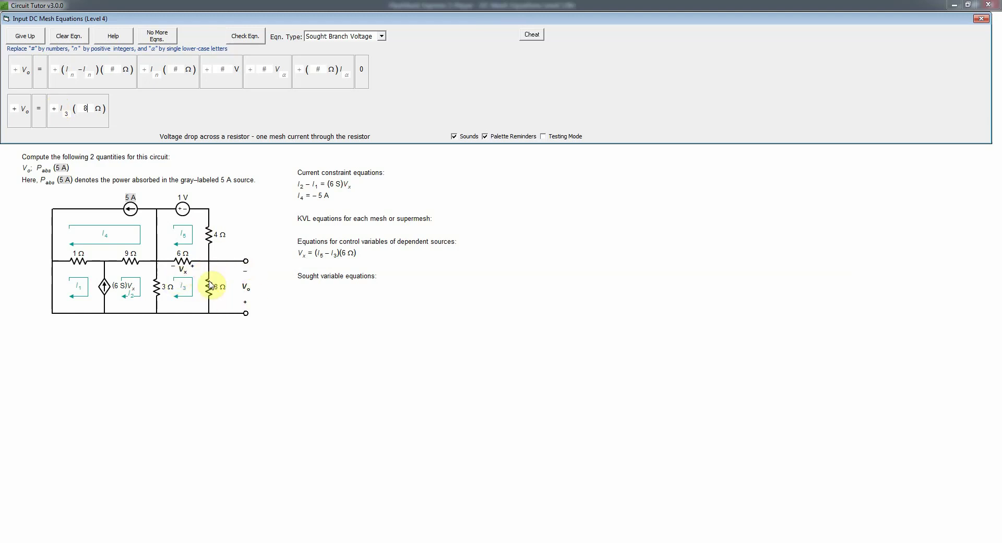
left_click(51, 109)
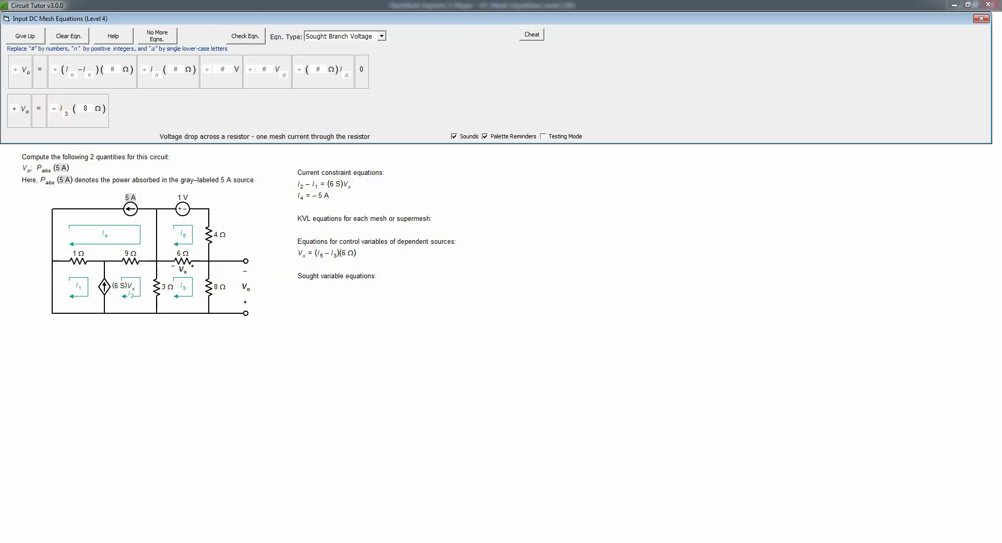
left_click(247, 36)
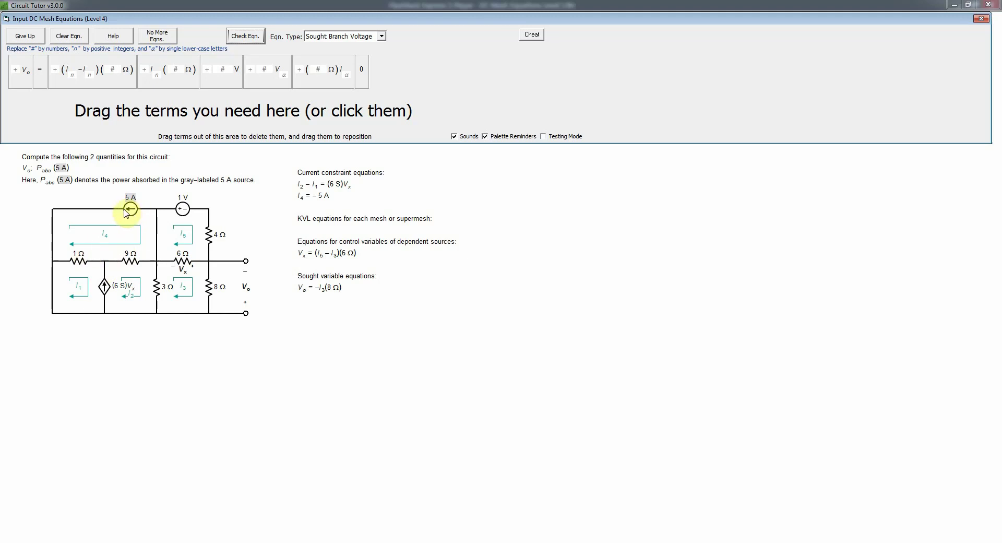
- Switch to a sought branch power equation and begin it with Pabs(5 A) =
left_click(383, 37)
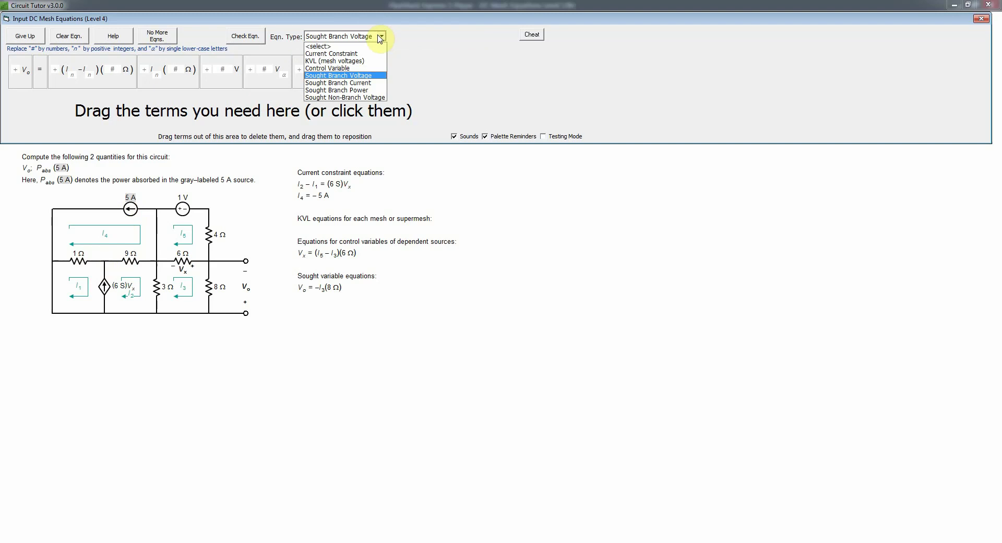
left_click(362, 92)
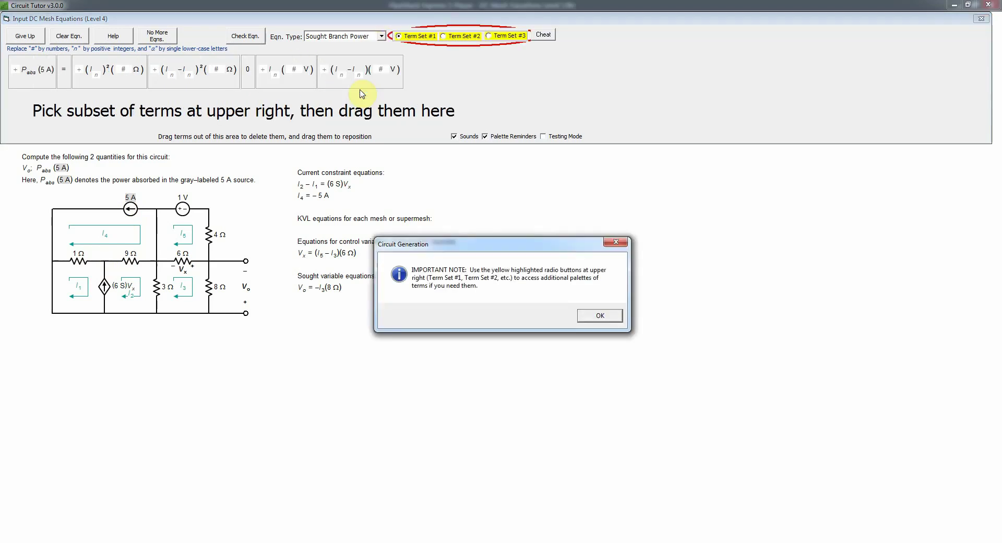
left_click(599, 317)
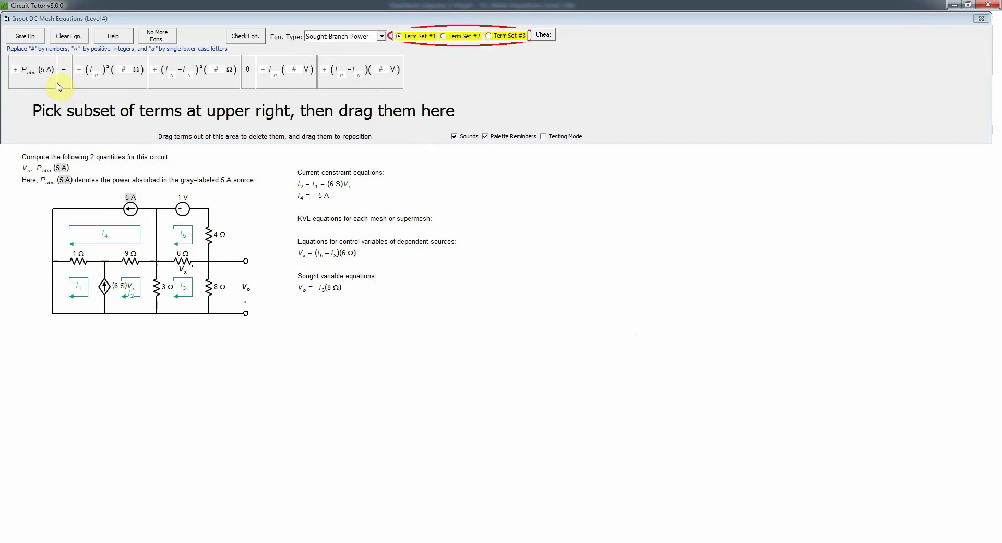
left_click(37, 82)
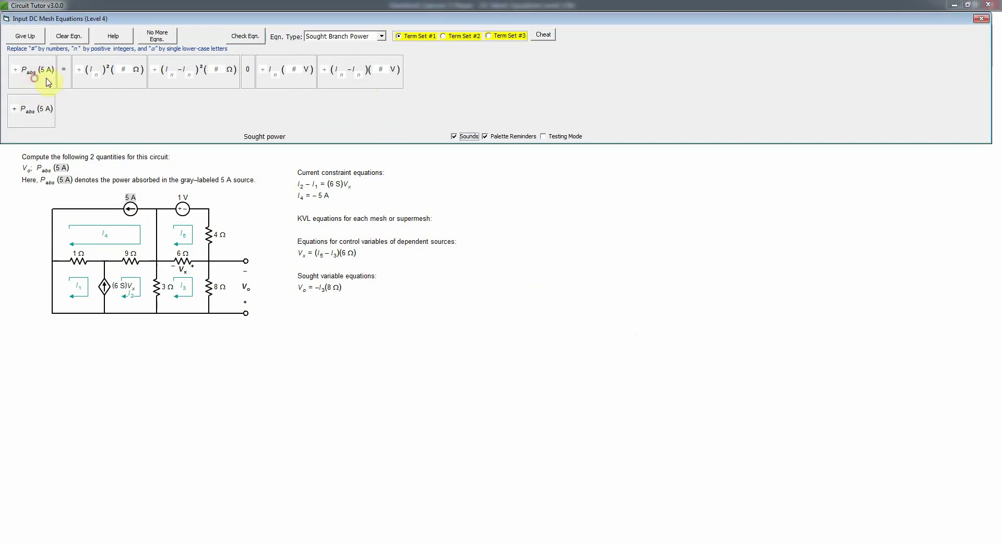
left_click(64, 81)
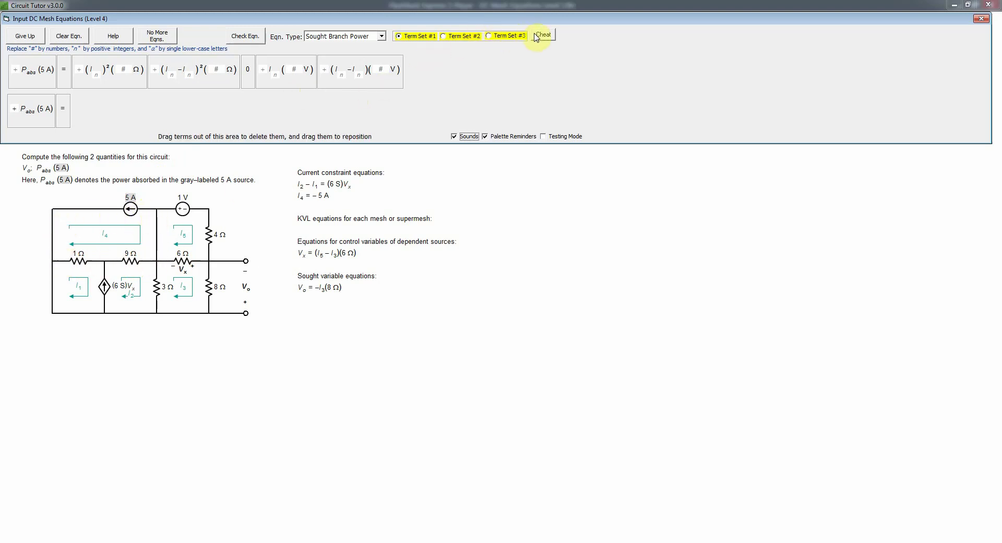
- Add a (5 A) factor bracketing two two-current resistor voltage terms from Term Set #3
left_click(493, 37)
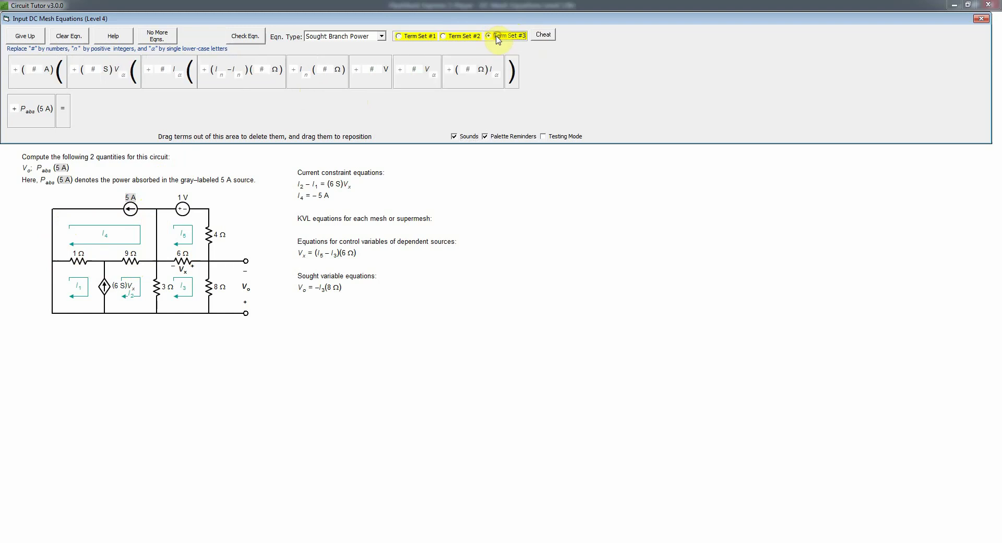
left_click(37, 80)
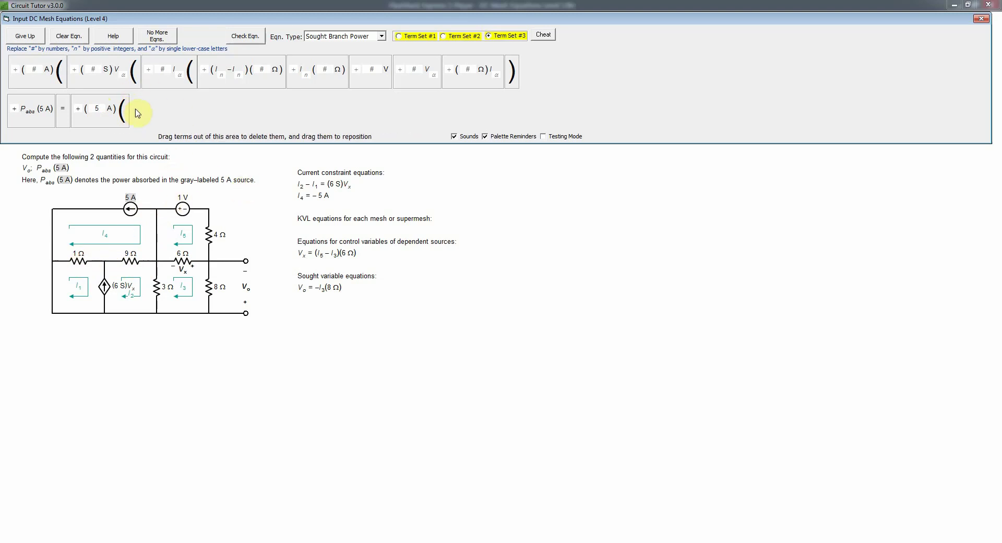
left_click(264, 82)
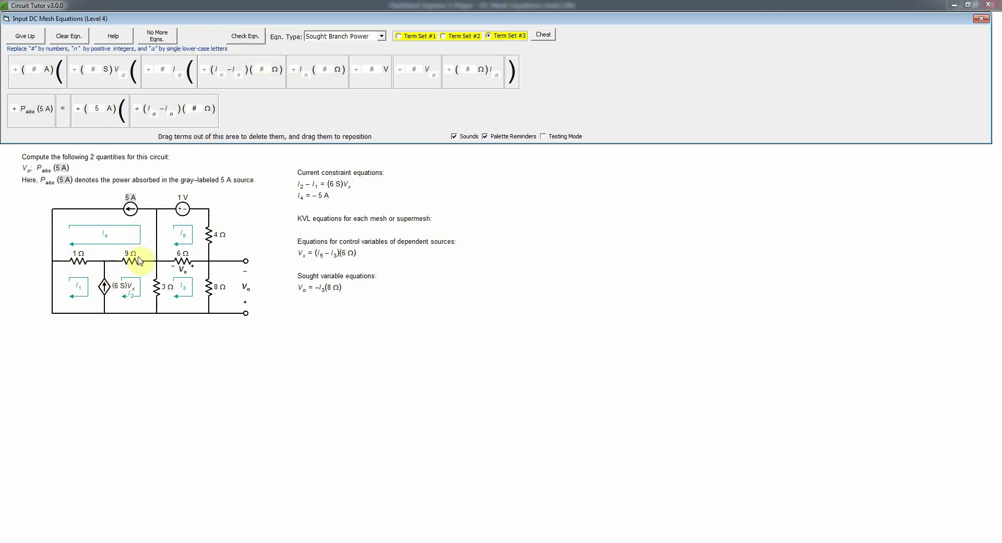
left_click(261, 83)
left_click(512, 73)
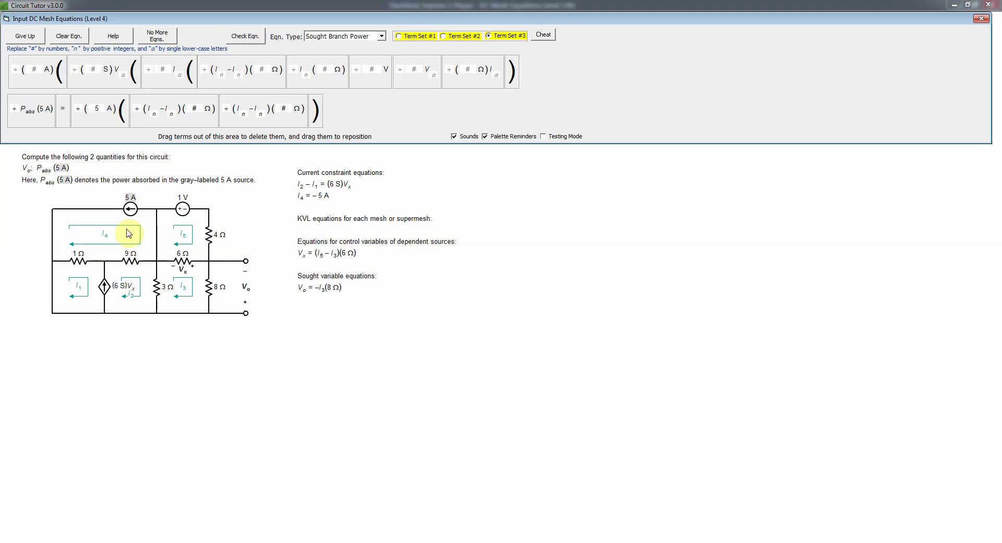
- Fill in 9 Ω and I1, checking Pabs(5 A) = (5 A)[(I4 − I2)(9 Ω) + (I4 − I1)(1 Ω)]
left_click(152, 112)
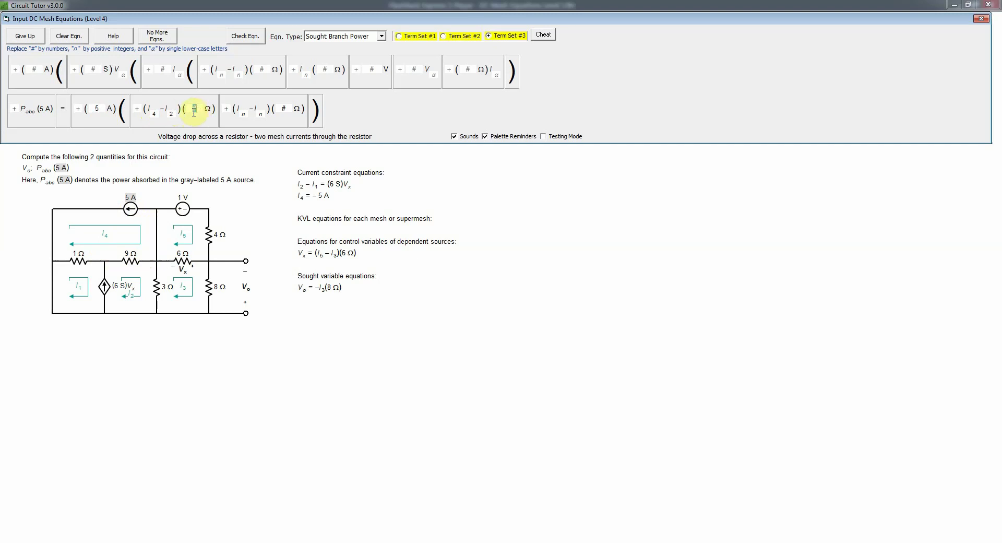
type("9")
left_click(245, 114)
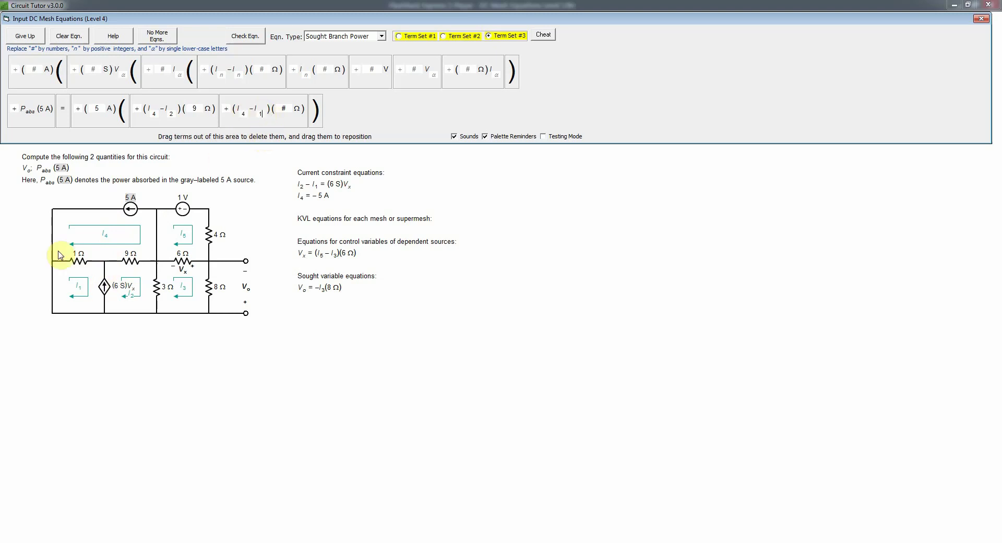
type("1")
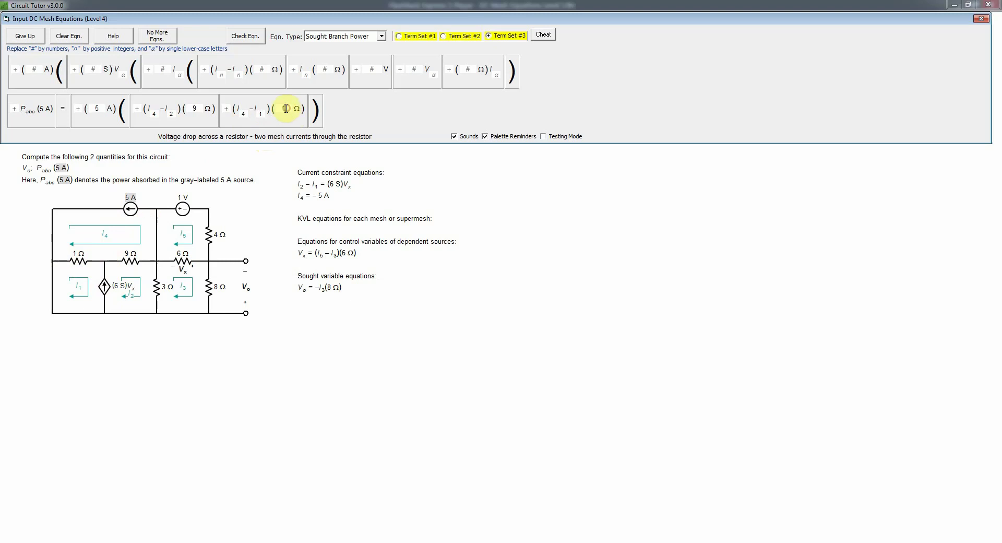
left_click(254, 38)
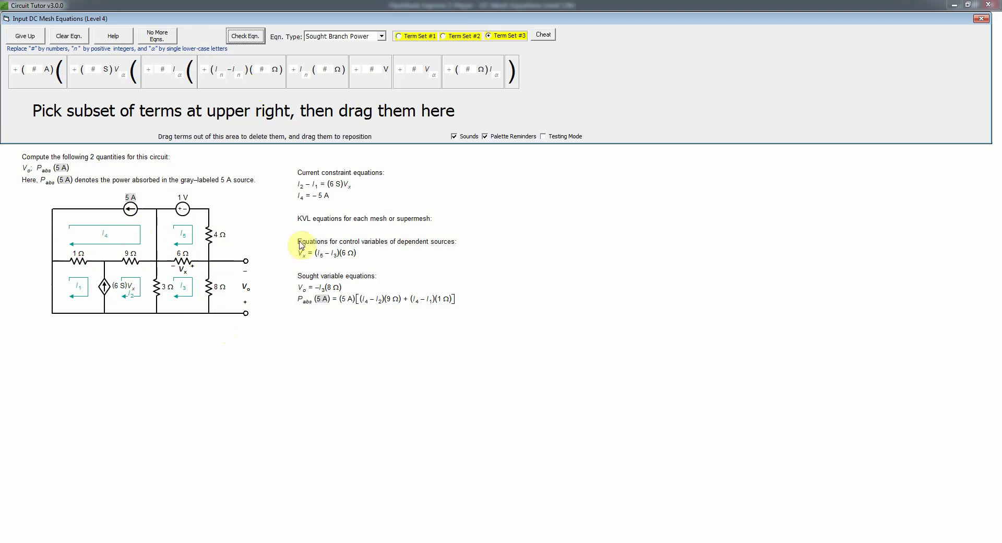
left_click(381, 37)
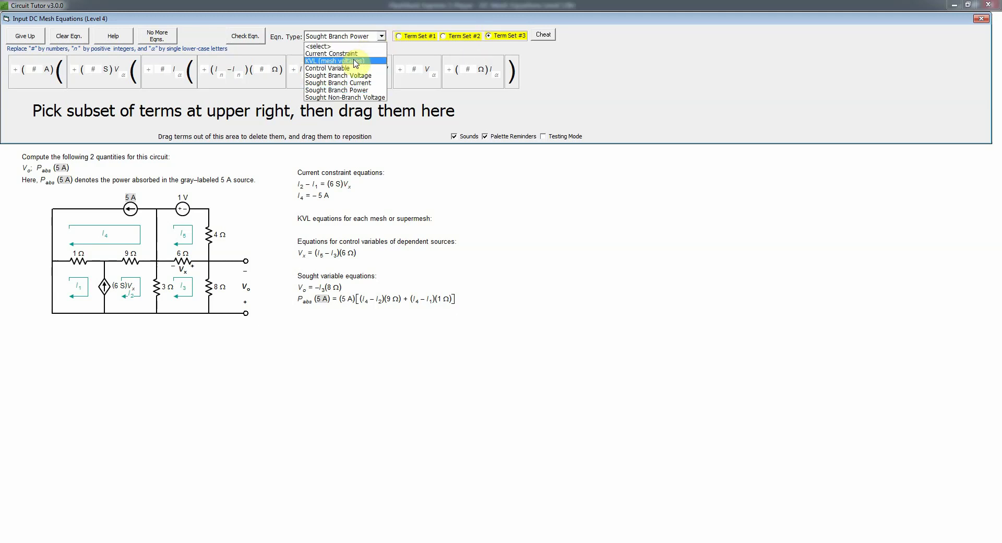
- Set the equation type to KVL (mesh voltages) from the Eqn. Type dropdown
left_click(356, 62)
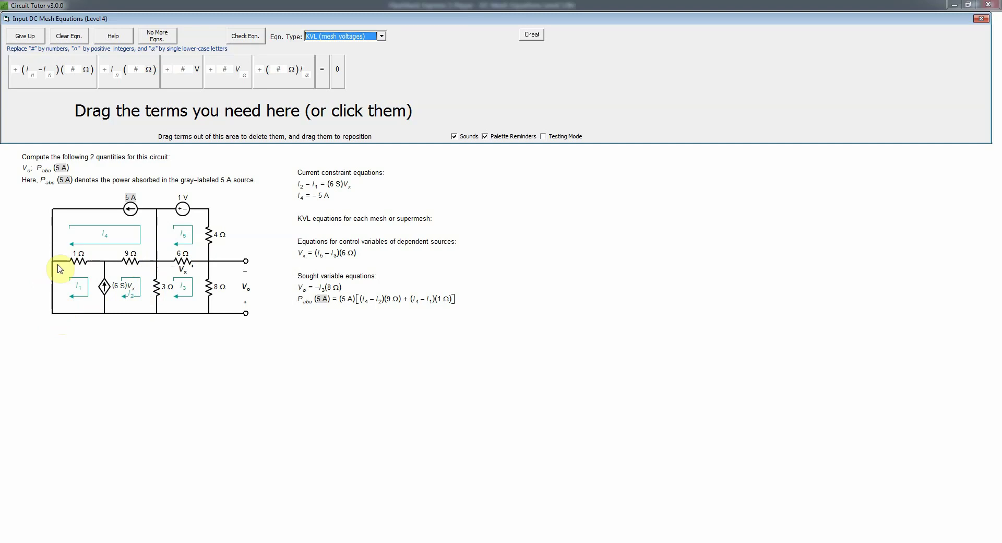
- Lay out the first KVL equation with three (In−In)(# Ω) resistor-drop terms
left_click(82, 87)
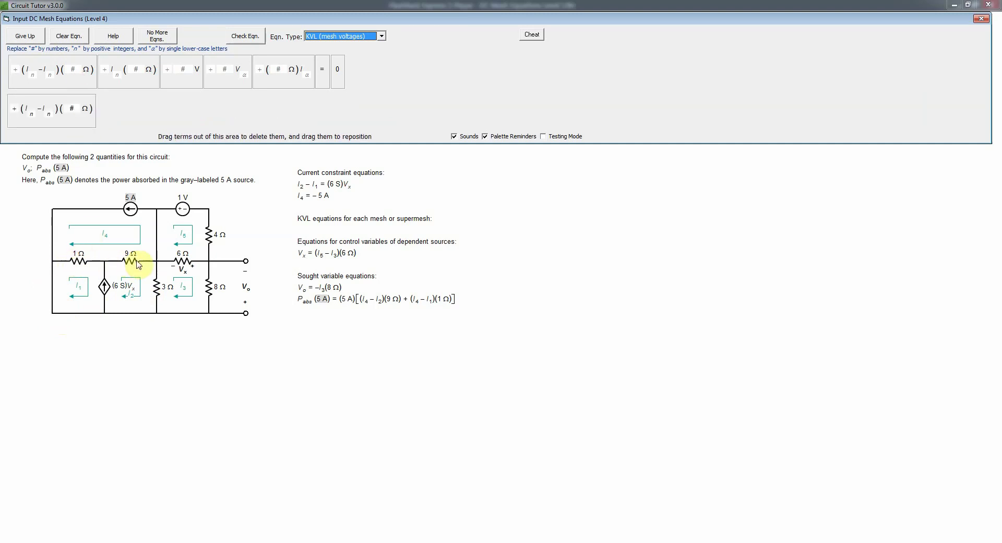
left_click(91, 80)
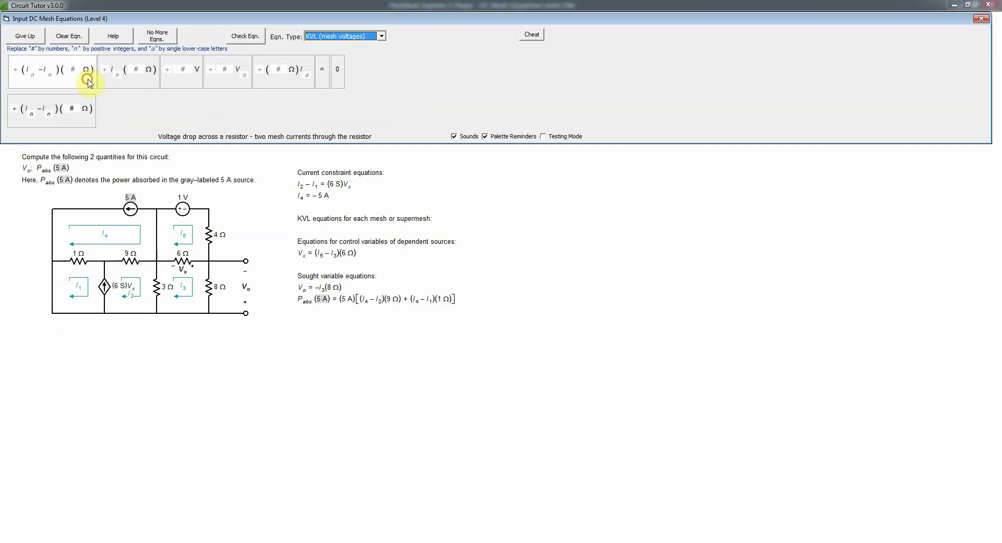
left_click(93, 83)
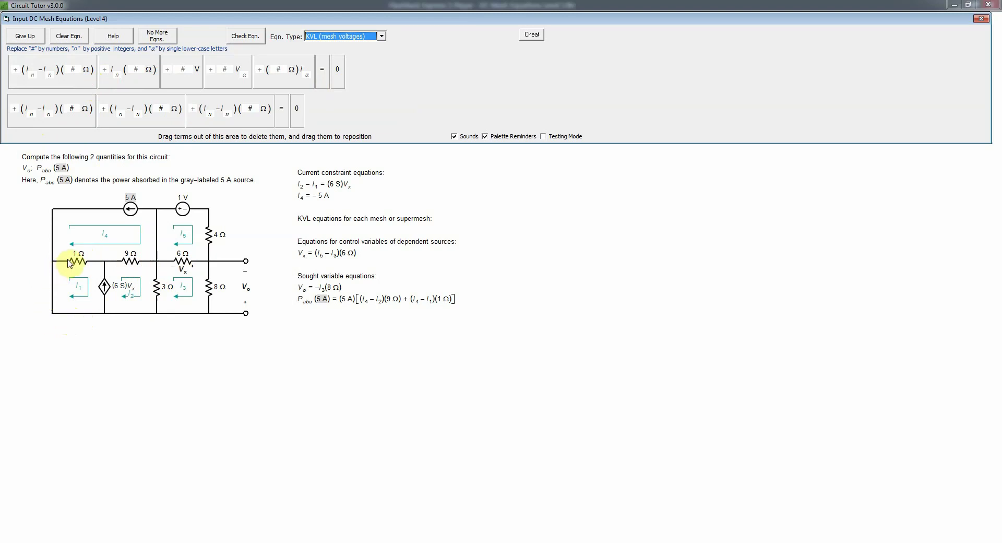
- Fill in the terms as (I1 − I4)(1 Ω) + (I2 − I4)(9 Ω) + (I2 − I3)(3 Ω) = 0 and check it
left_click(30, 111)
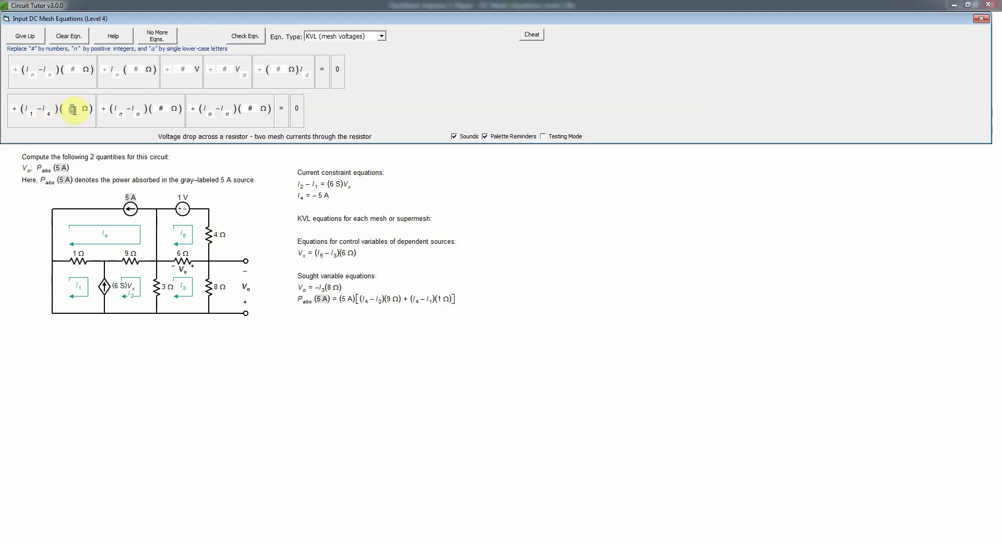
type("1")
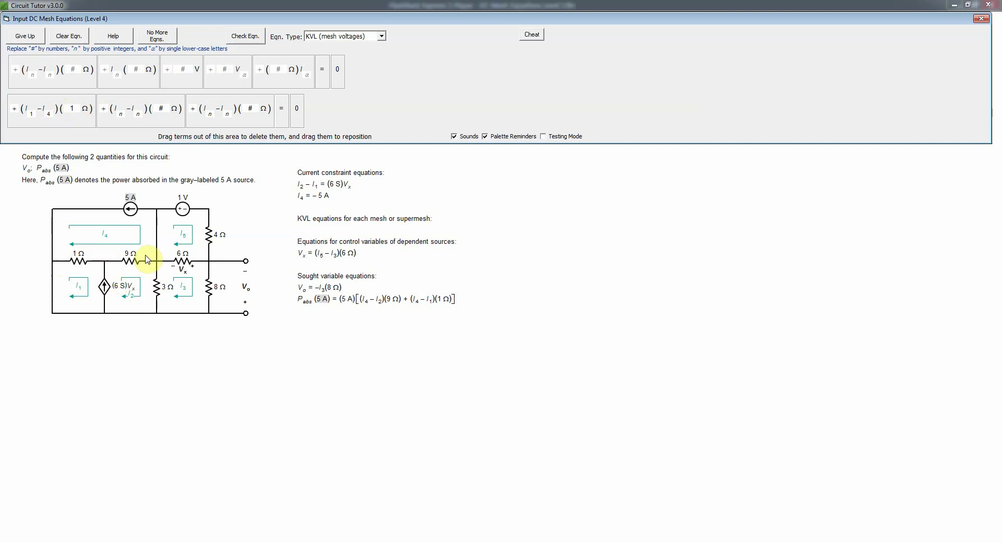
type("2")
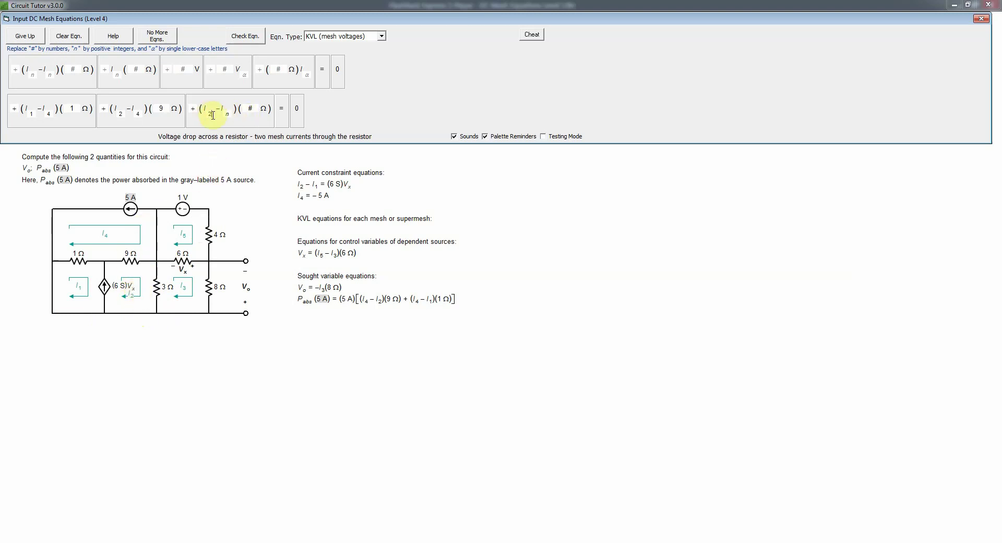
type("3")
left_click(250, 42)
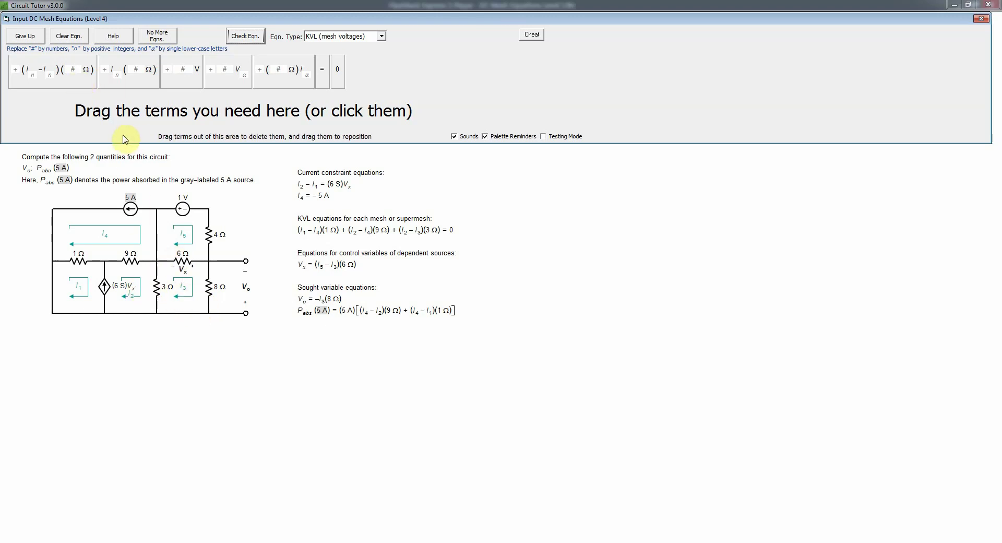
left_click(82, 89)
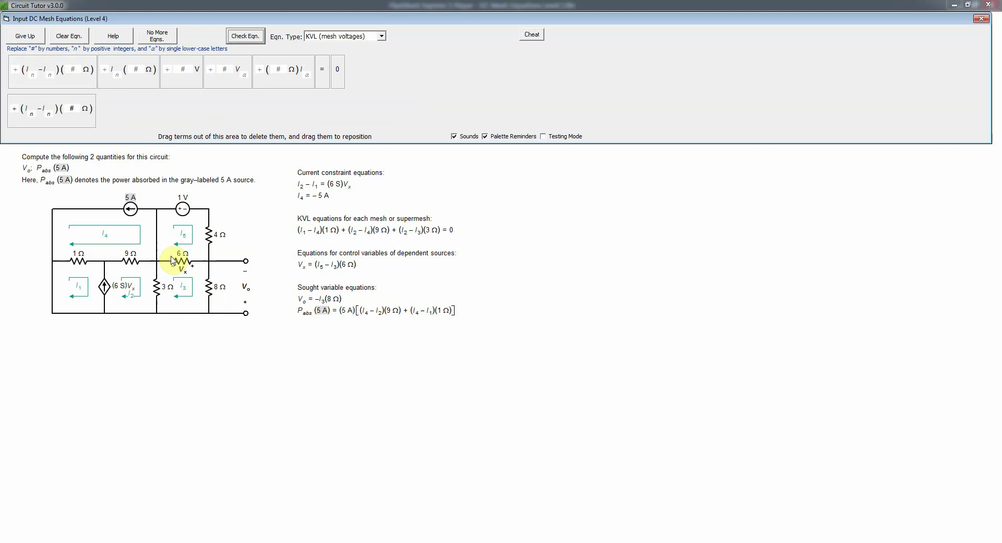
- Extend the second equation with another (In−In)(# Ω) term, an In(# Ω) term and = 0
left_click(91, 91)
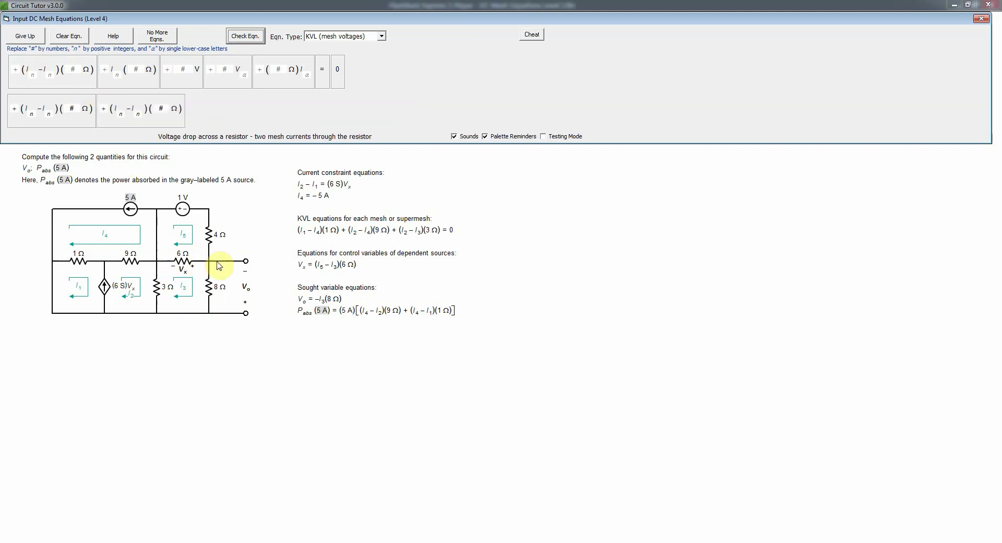
left_click(147, 85)
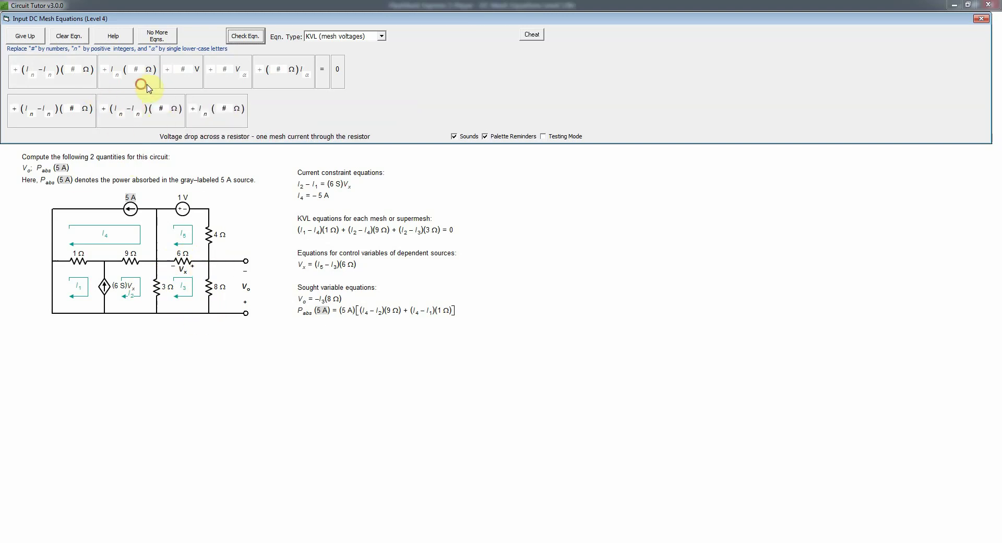
left_click(333, 77)
- Fill in subscripts for (I3 − I2)(3 Ω) + (I3 − I5)(6 Ω) + I3(8 Ω) = 0 and check it
left_click(30, 113)
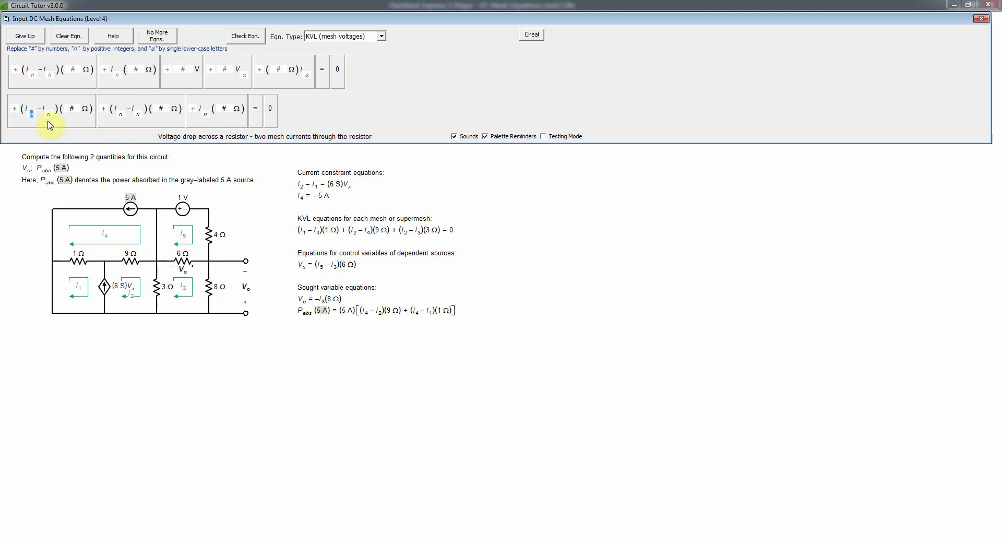
type("3")
left_click(122, 111)
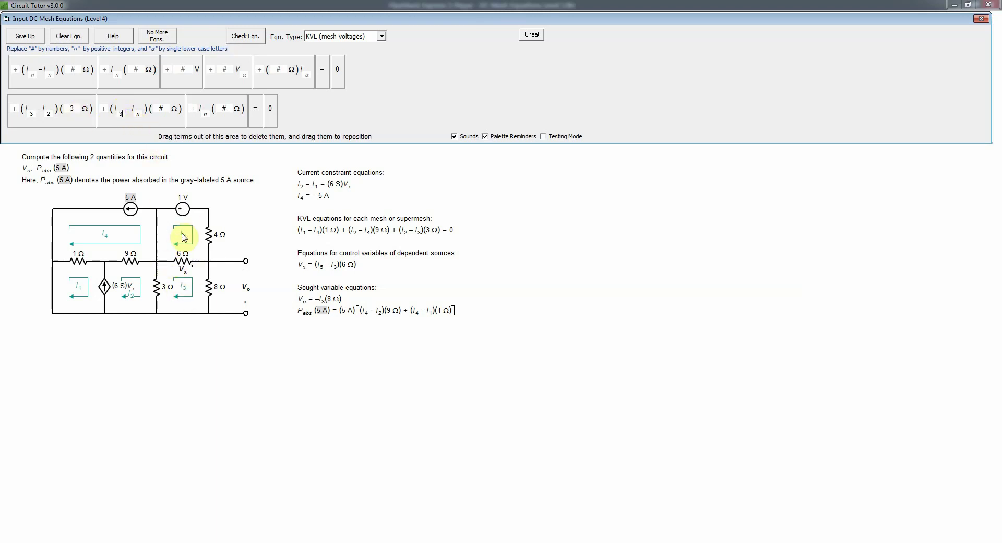
type("5")
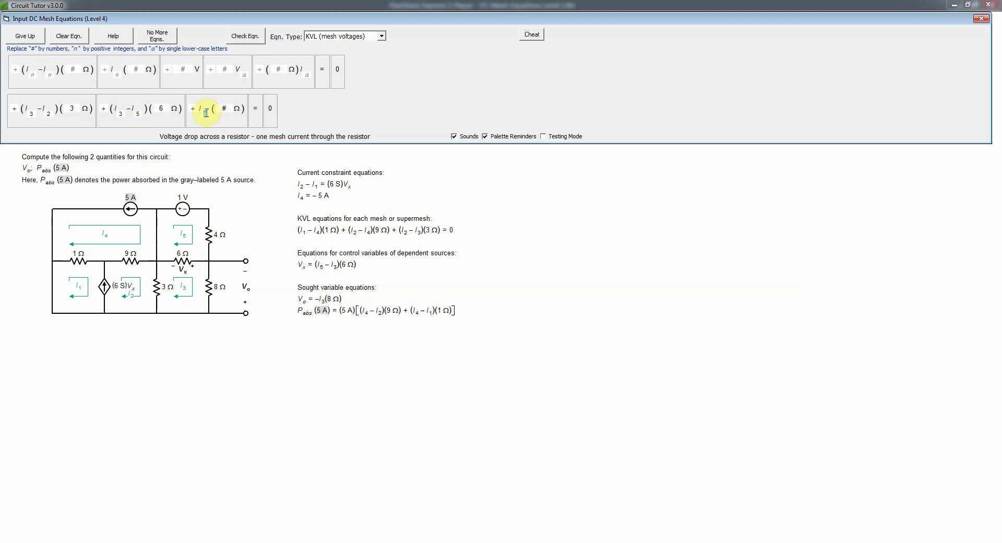
type("3")
left_click(246, 36)
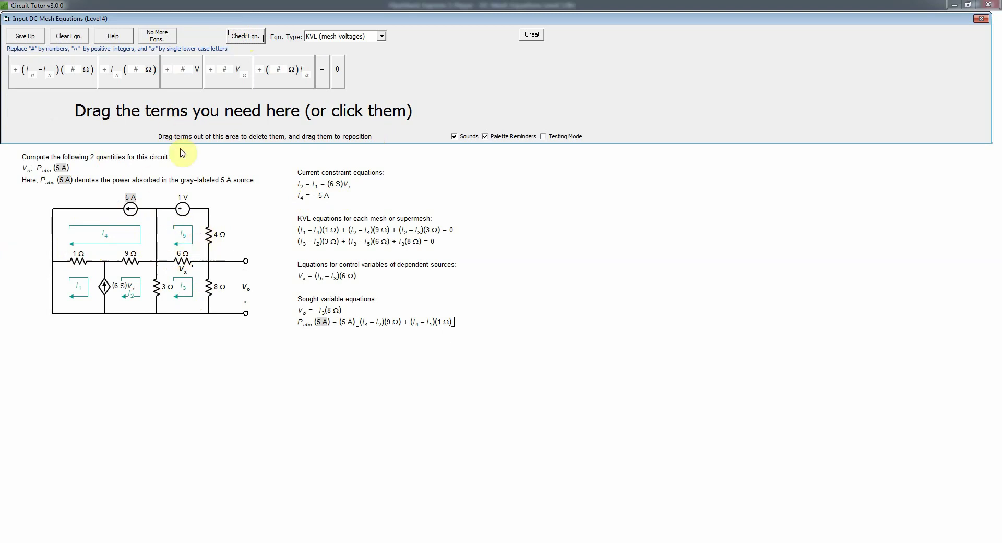
left_click(183, 70)
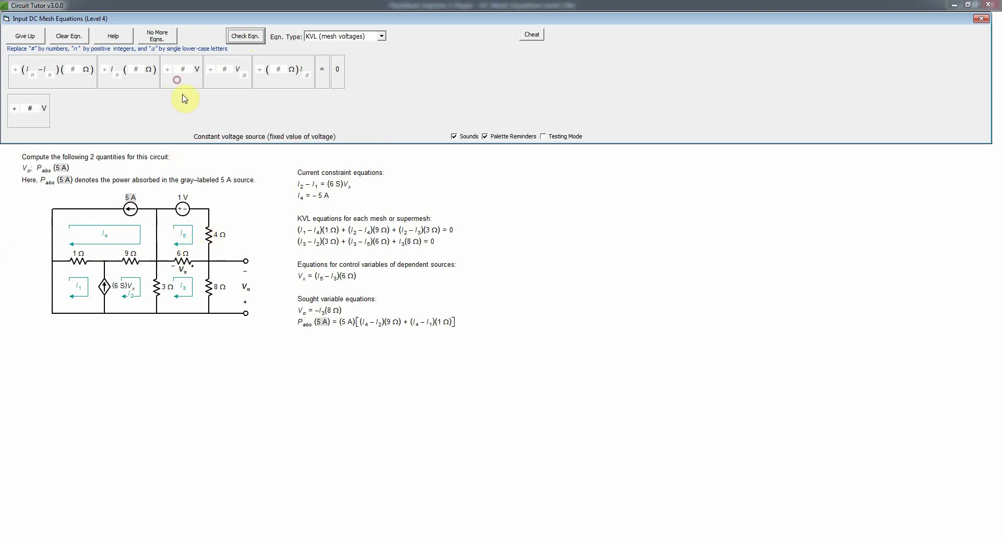
- Follow the source term with an In(# Ω) term, an (In−In)(# Ω) term and = 0
left_click(120, 88)
left_click(75, 88)
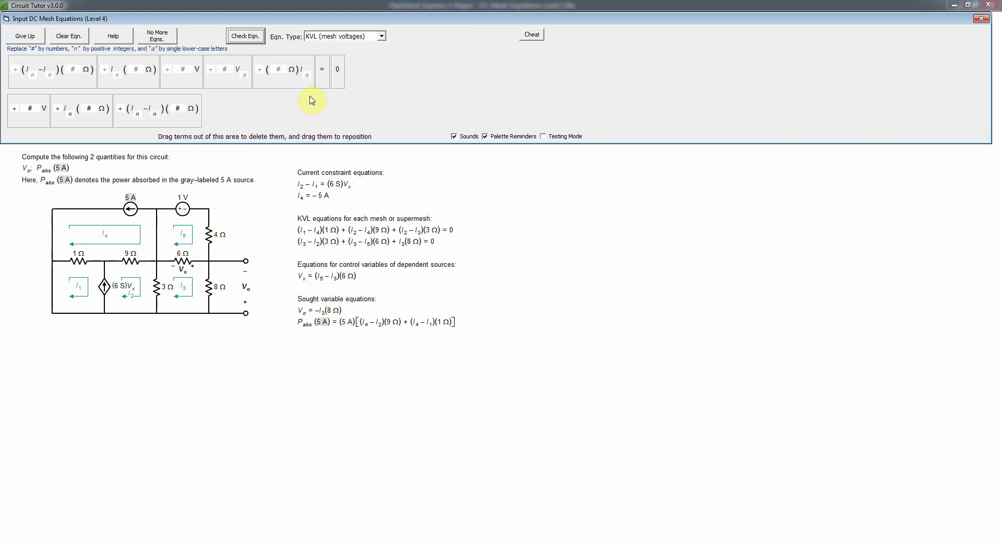
left_click(339, 82)
- Fill in 1 V + I5(4 Ω) + (I5 − I3)(6 Ω) = 0, check it, and declare no more equations
left_click(30, 109)
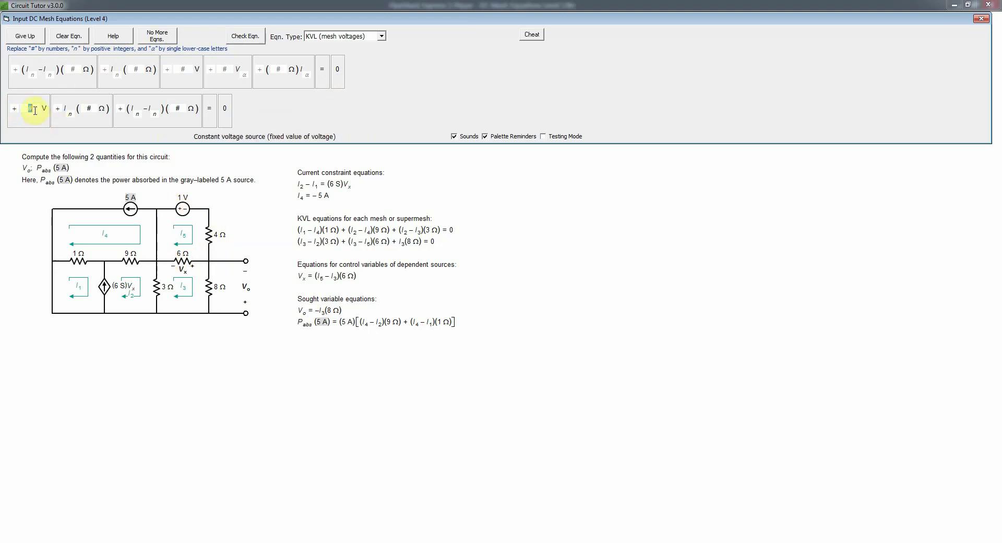
left_click(70, 113)
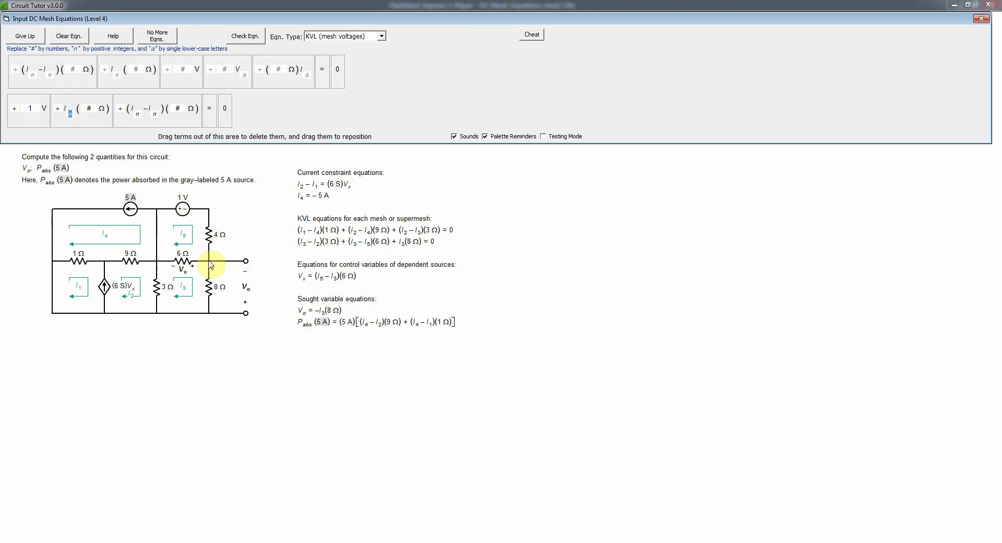
type("5")
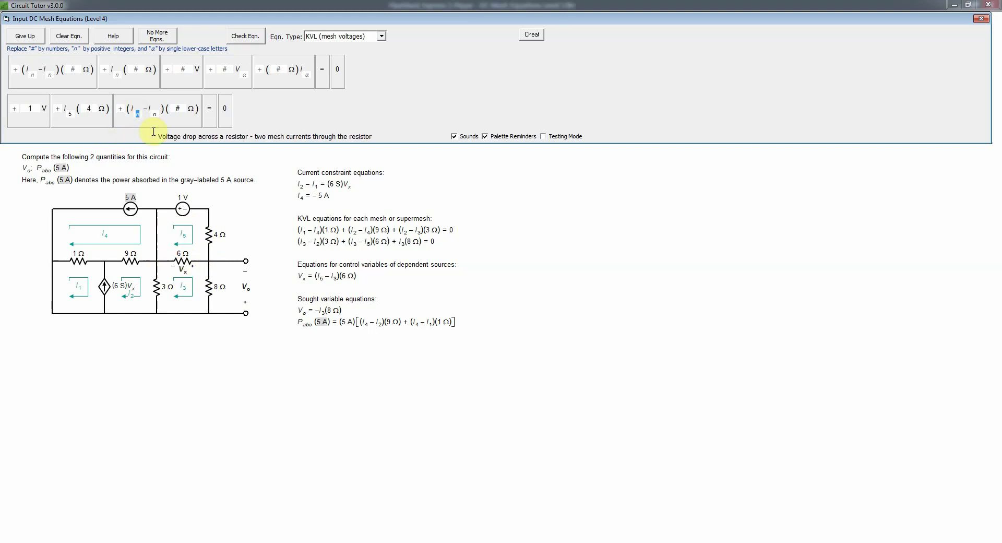
type("5")
left_click(184, 109)
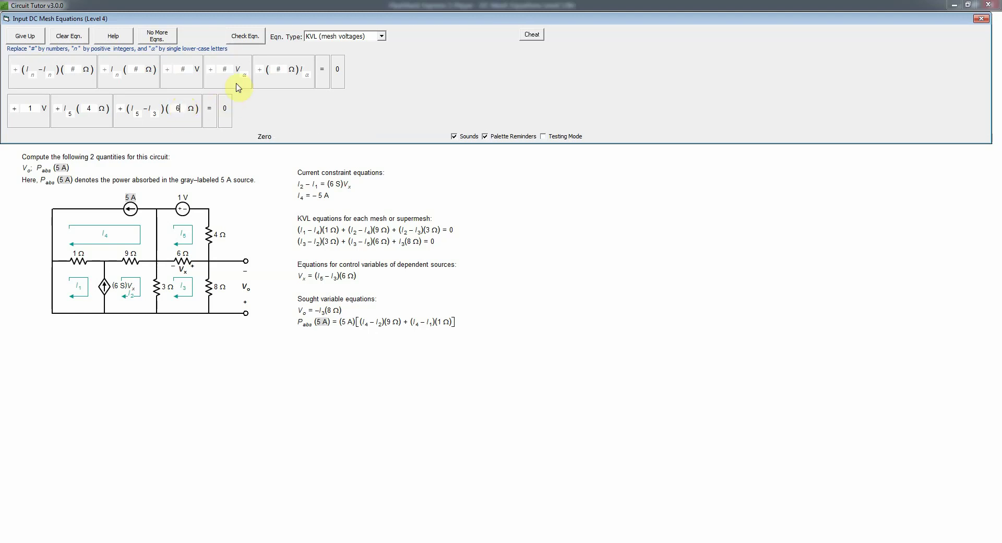
left_click(257, 39)
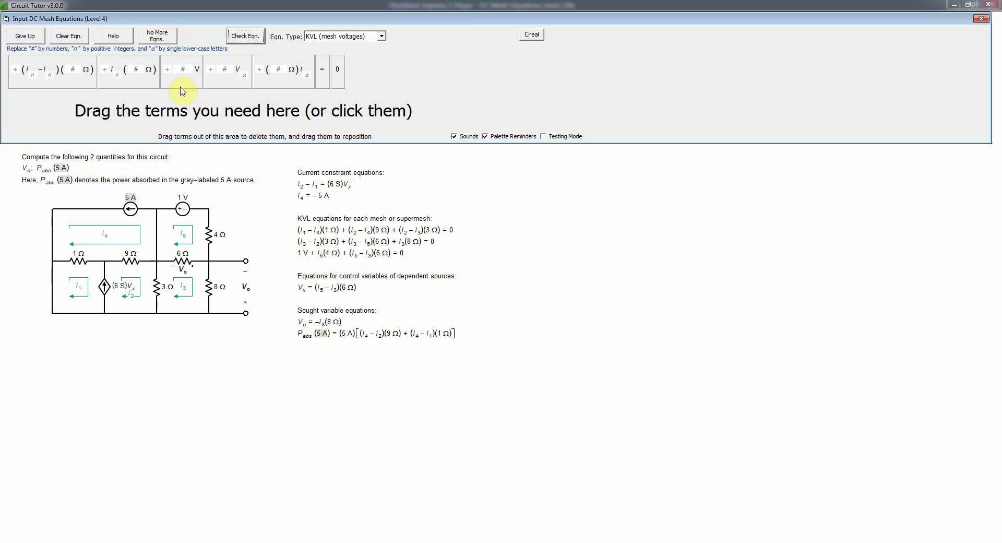
left_click(165, 39)
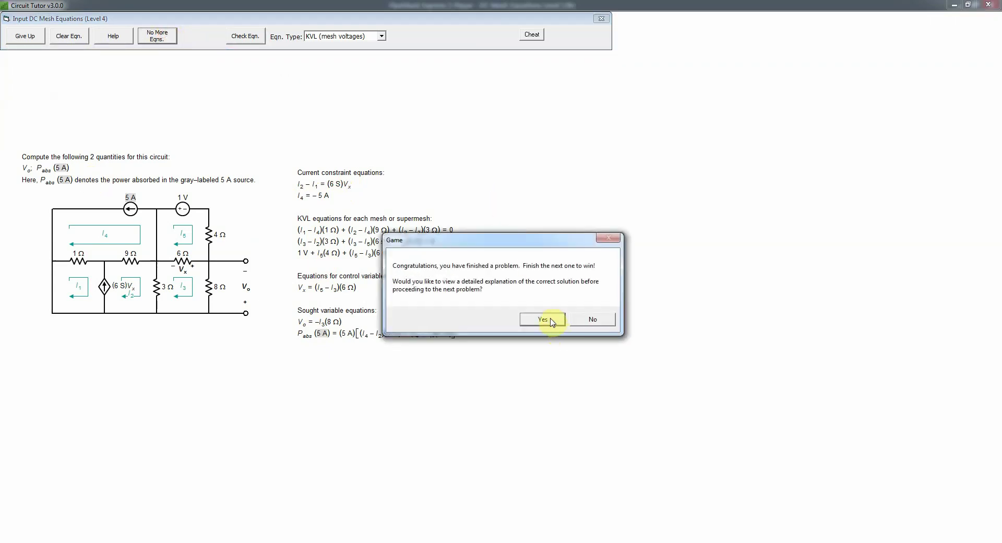
- Confirm Yes in the Game dialog to see the detailed explanation of the correct solution
left_click(543, 319)
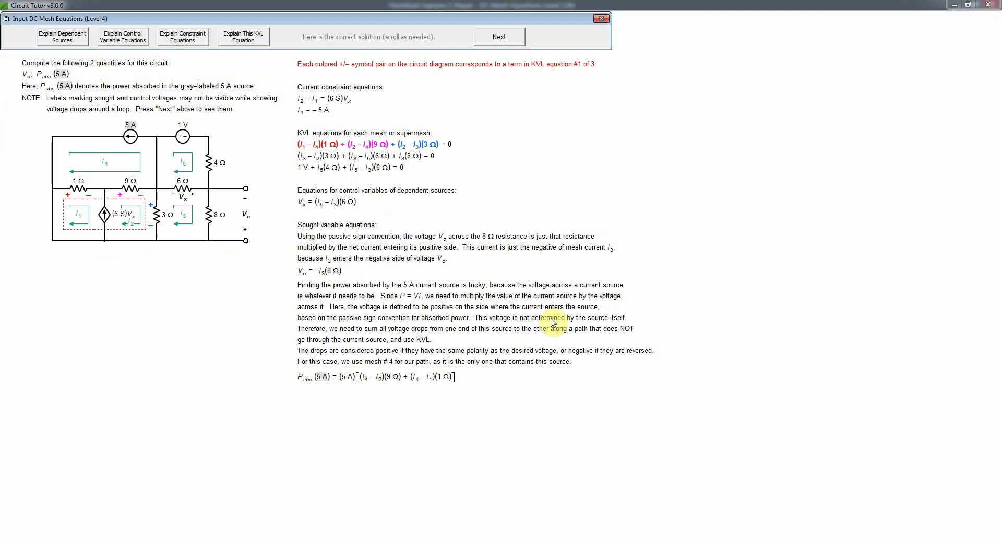